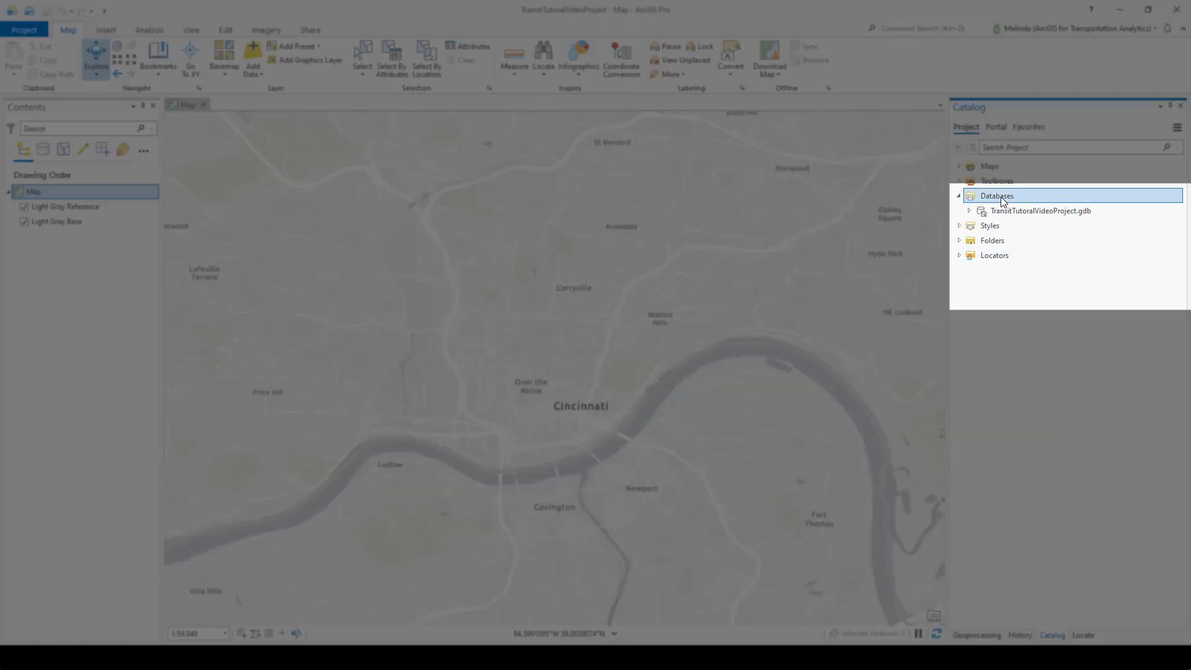
Step: Create a new file geodatabase named TransitNetwork in the TransitTutoralVideoProject folder
{"action": "right_click", "coordinate": [1003, 200]}
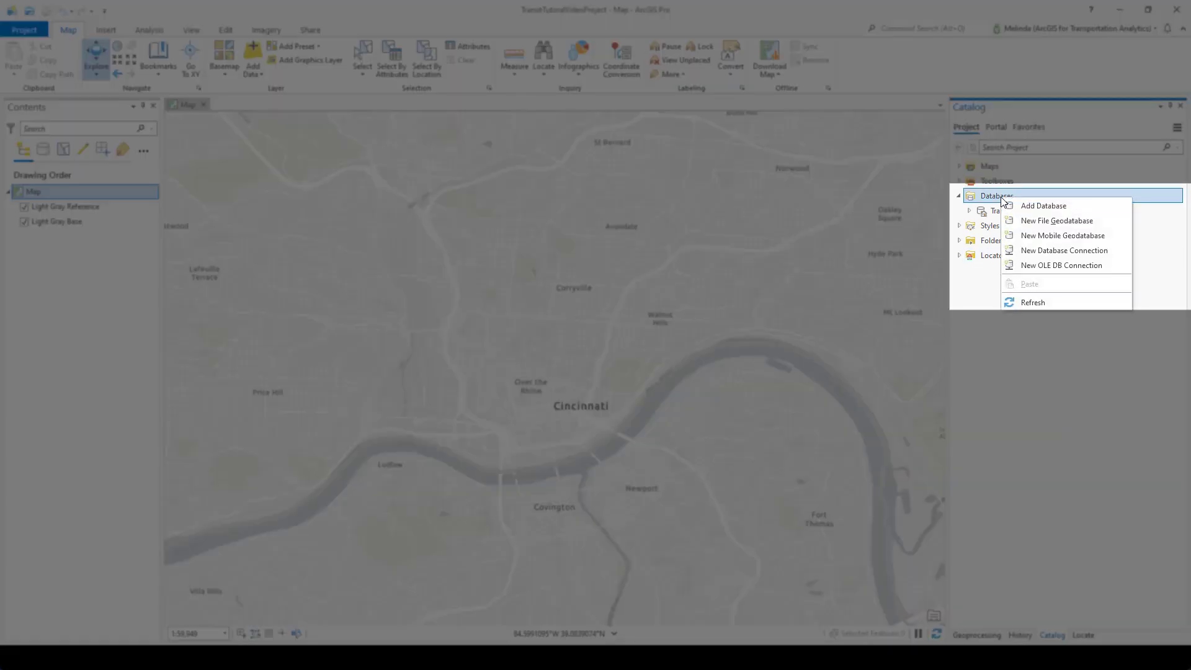
{"action": "left_click", "coordinate": [1070, 222]}
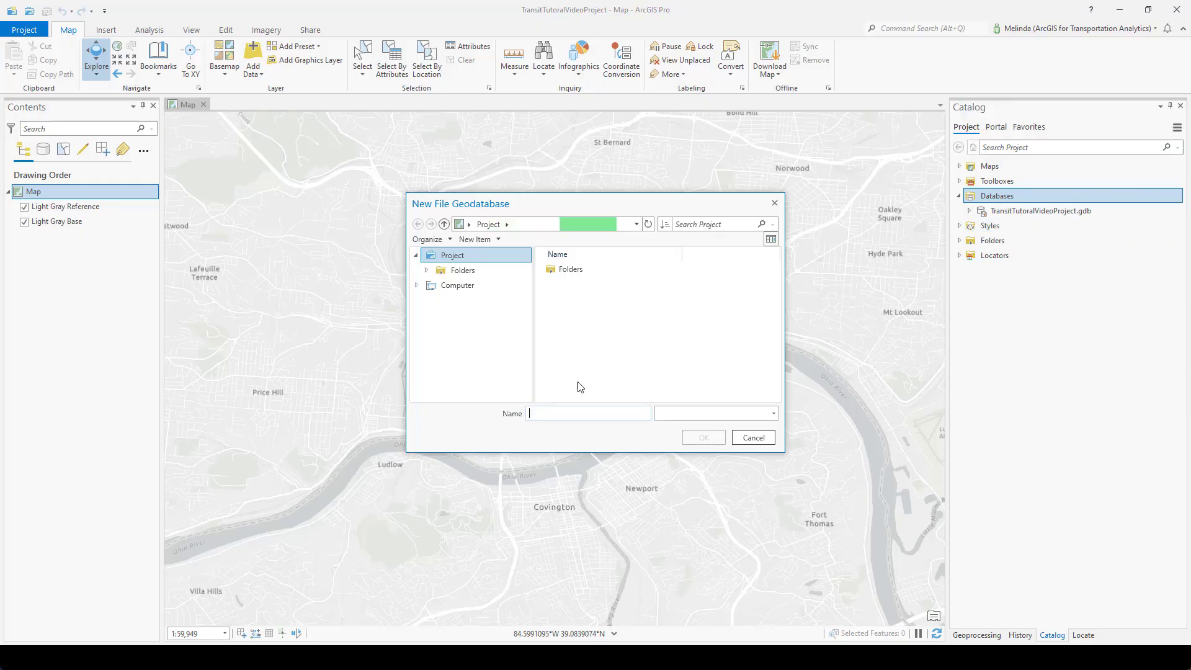
{"action": "left_click", "coordinate": [557, 417]}
{"action": "type", "text": "TransitNetwork"}
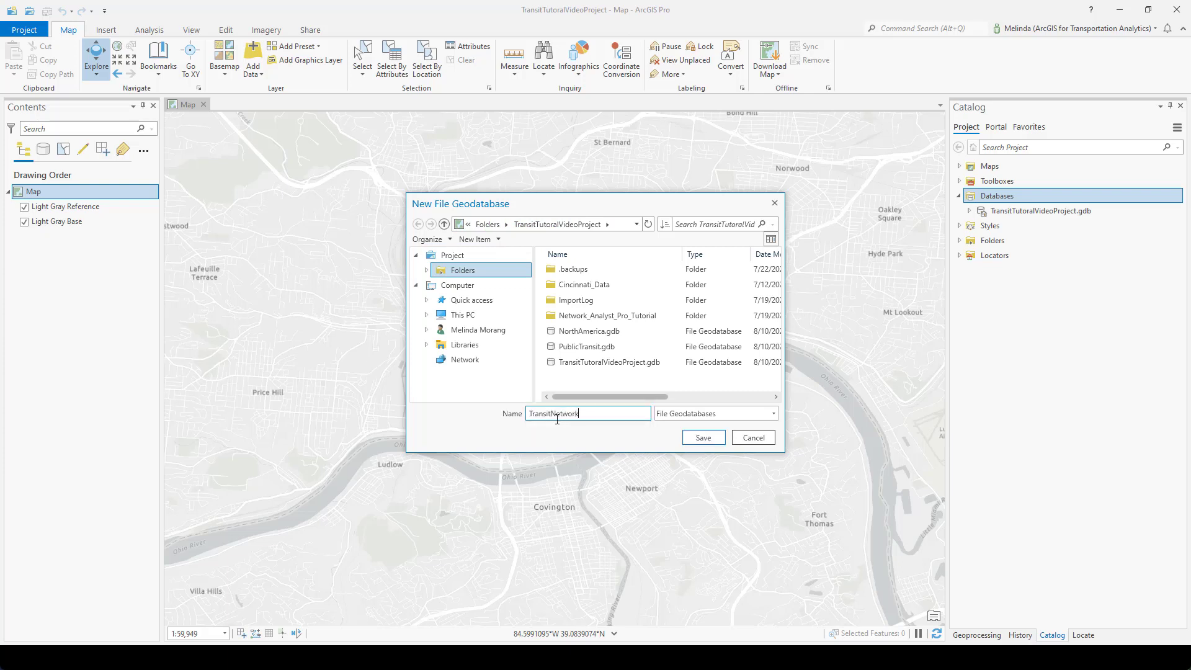
{"action": "key", "text": "Return"}
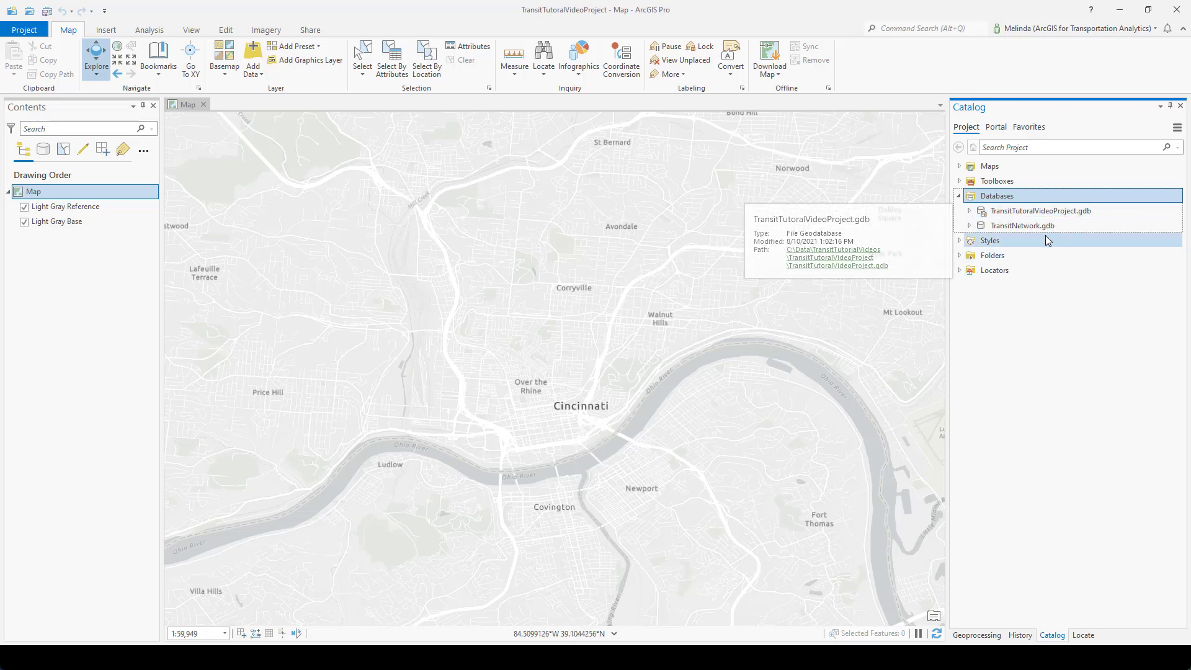
Step: Start a new feature dataset in TransitNetwork.gdb and name it TransitNetwork
{"action": "left_click", "coordinate": [1063, 227]}
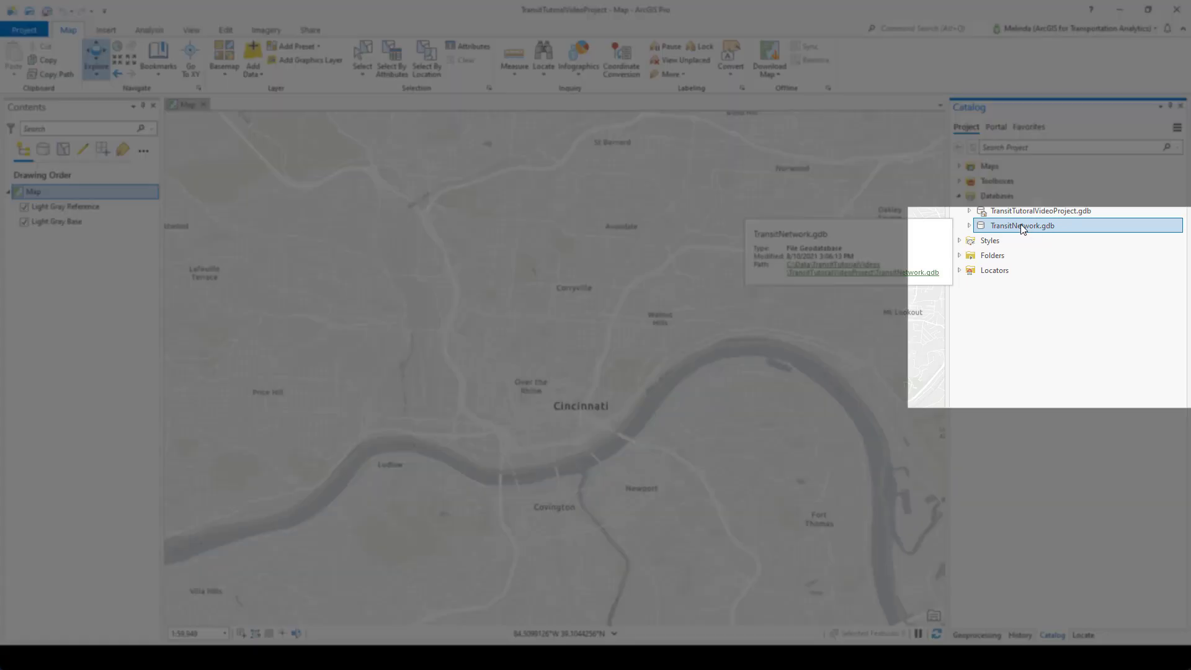
{"action": "right_click", "coordinate": [1023, 229]}
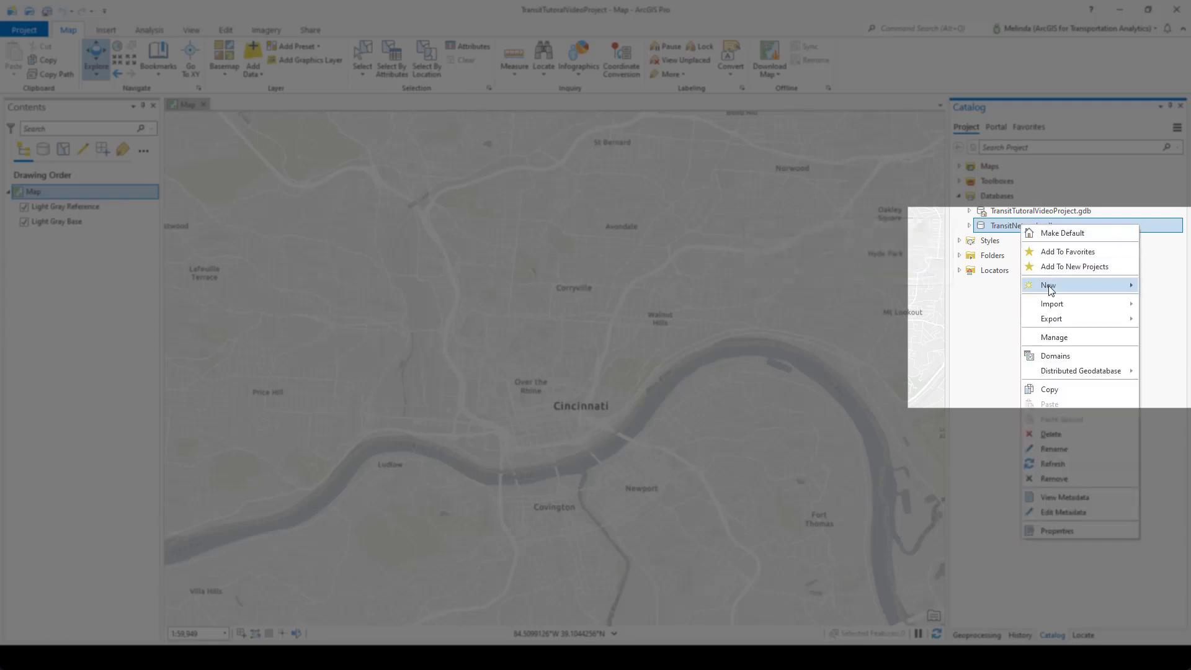
{"action": "mouse_move", "coordinate": [1046, 286]}
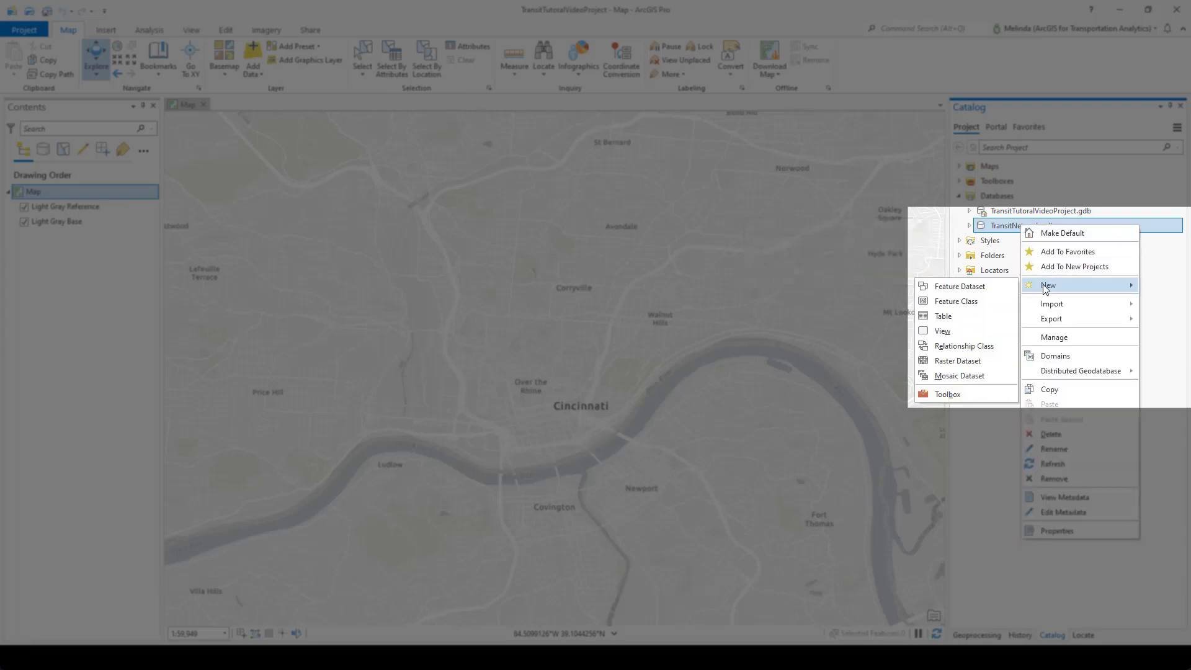
{"action": "left_click", "coordinate": [955, 290]}
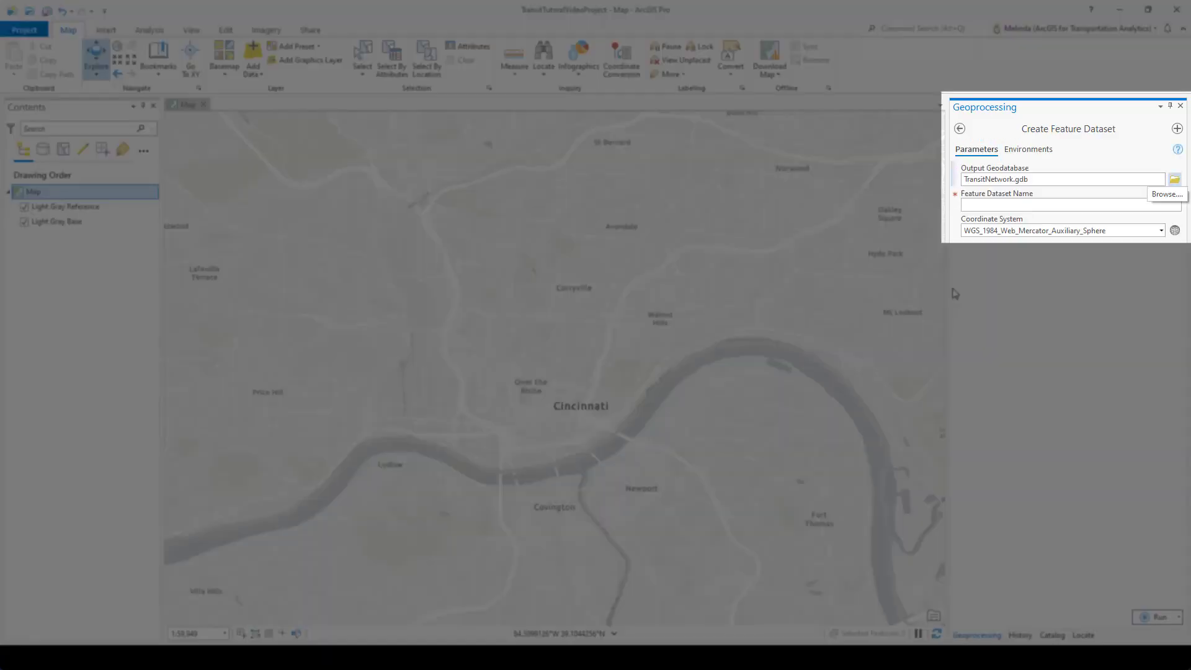
{"action": "left_click", "coordinate": [1037, 201]}
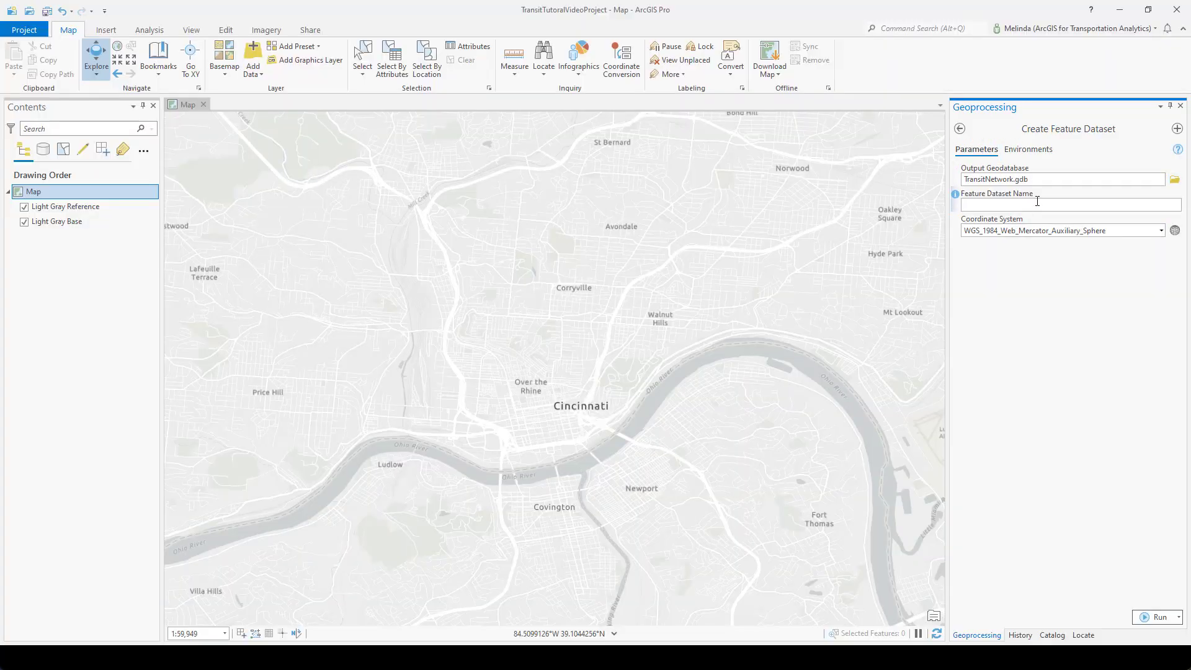
{"action": "type", "text": "TransitNetwork"}
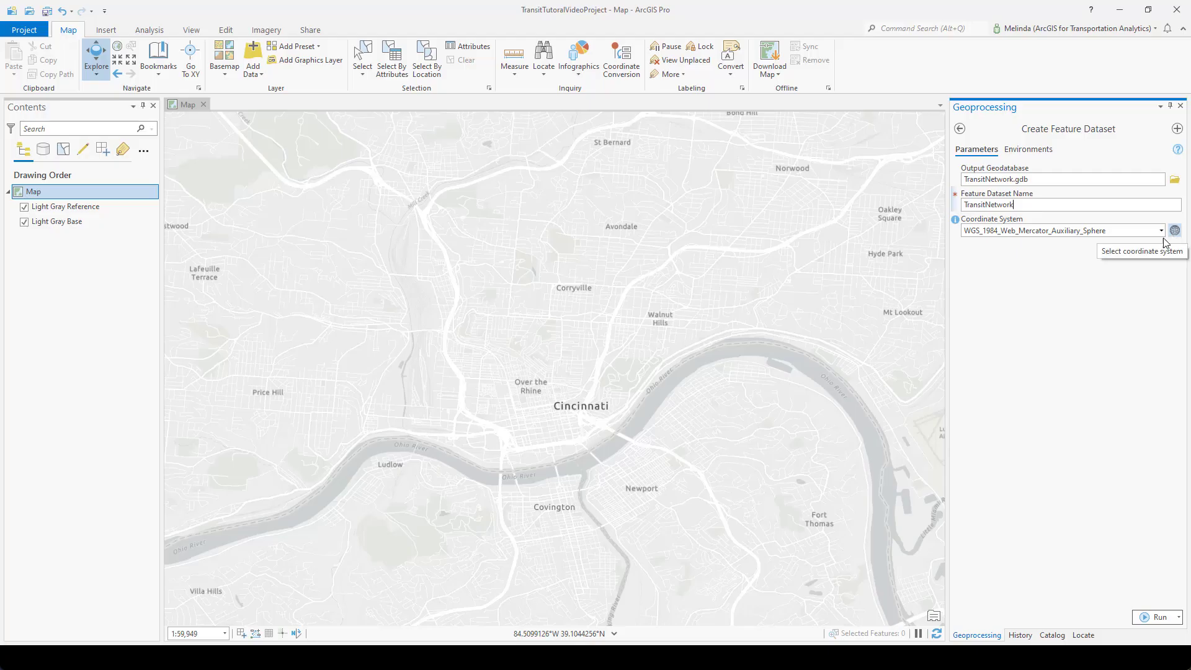
Step: Set the feature dataset's coordinate system to the geographic WGS 1984 and run Create Feature Dataset
{"action": "left_click", "coordinate": [1173, 232]}
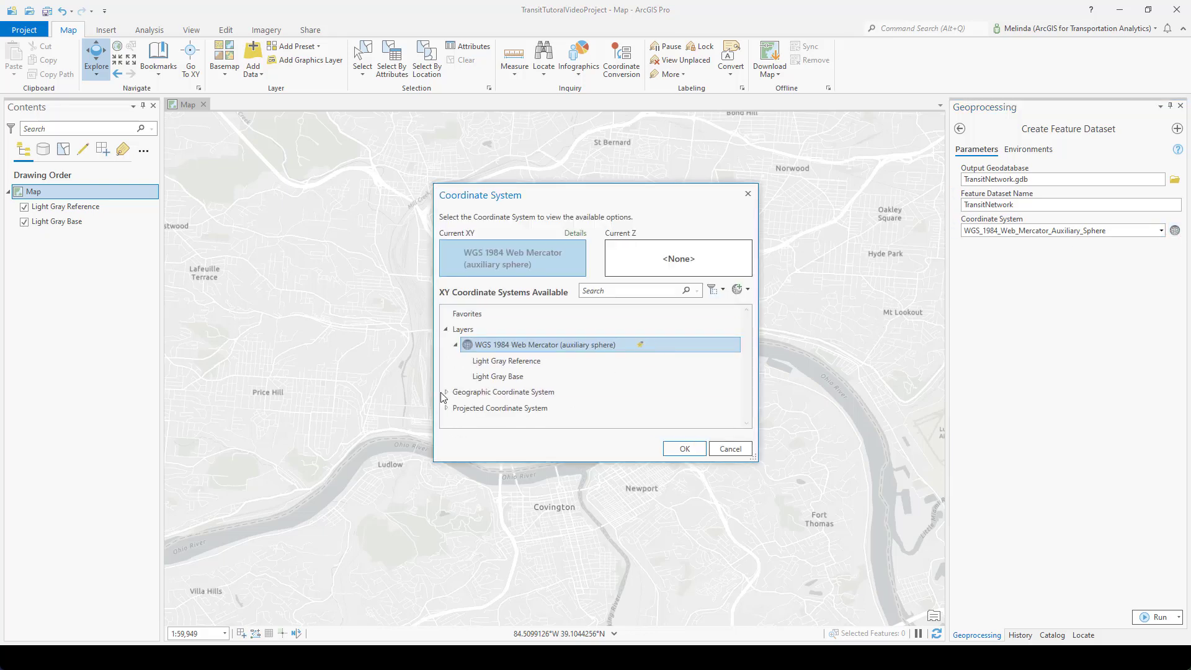
{"action": "left_click", "coordinate": [446, 393]}
{"action": "scroll", "coordinate": [451, 395], "scroll_direction": "down", "scroll_amount": 3}
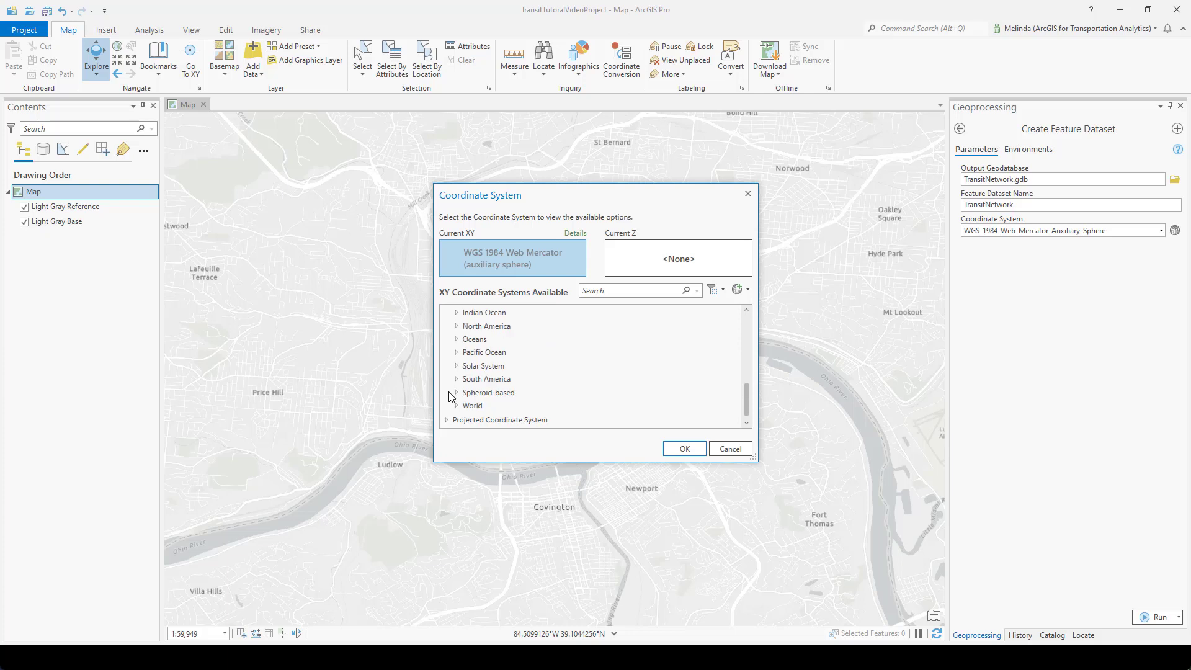
{"action": "left_click", "coordinate": [458, 406]}
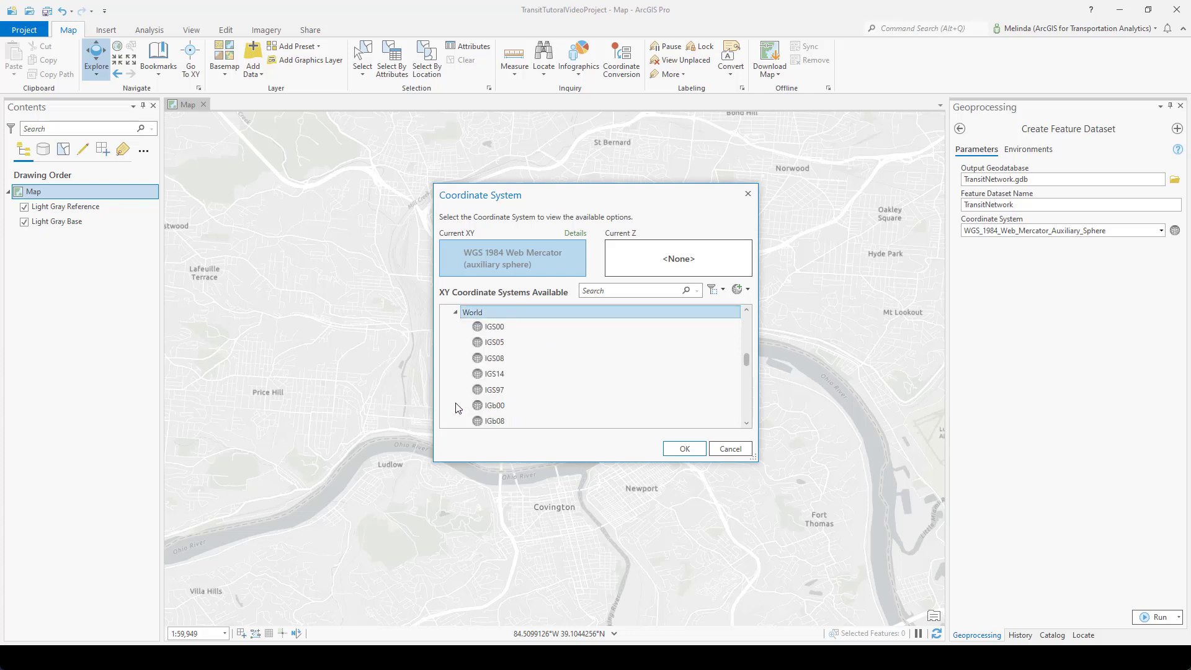
{"action": "scroll", "coordinate": [458, 408], "scroll_direction": "down", "scroll_amount": 5}
{"action": "scroll", "coordinate": [458, 407], "scroll_direction": "down", "scroll_amount": 5}
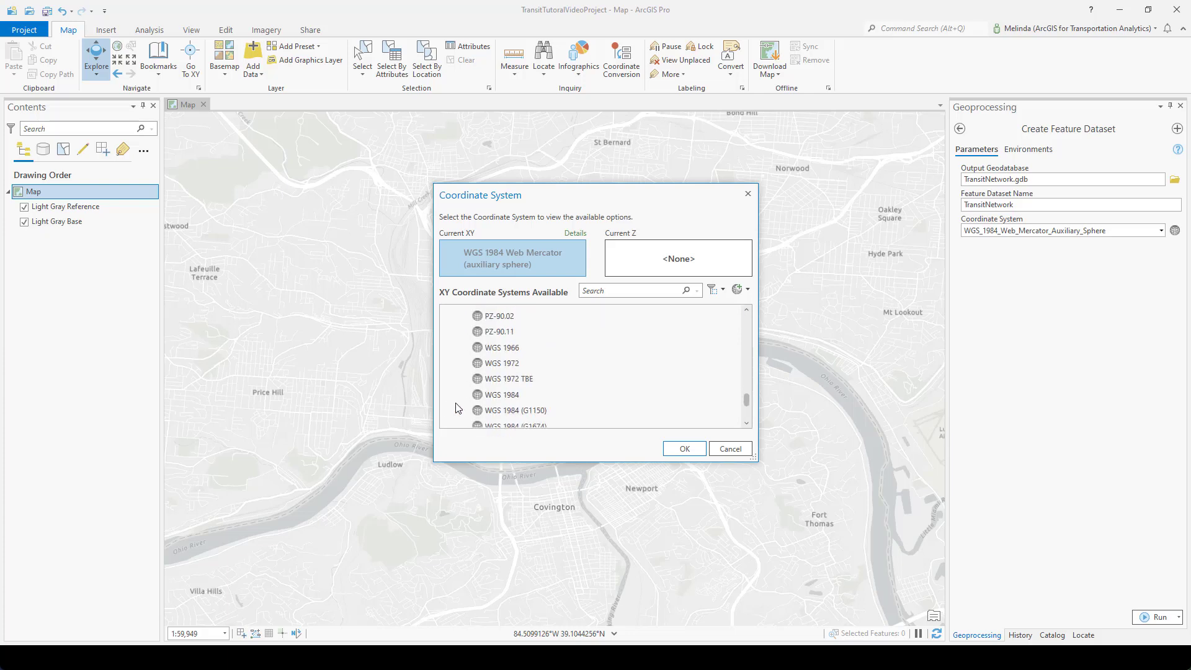
{"action": "left_click", "coordinate": [488, 396]}
{"action": "left_click", "coordinate": [684, 449]}
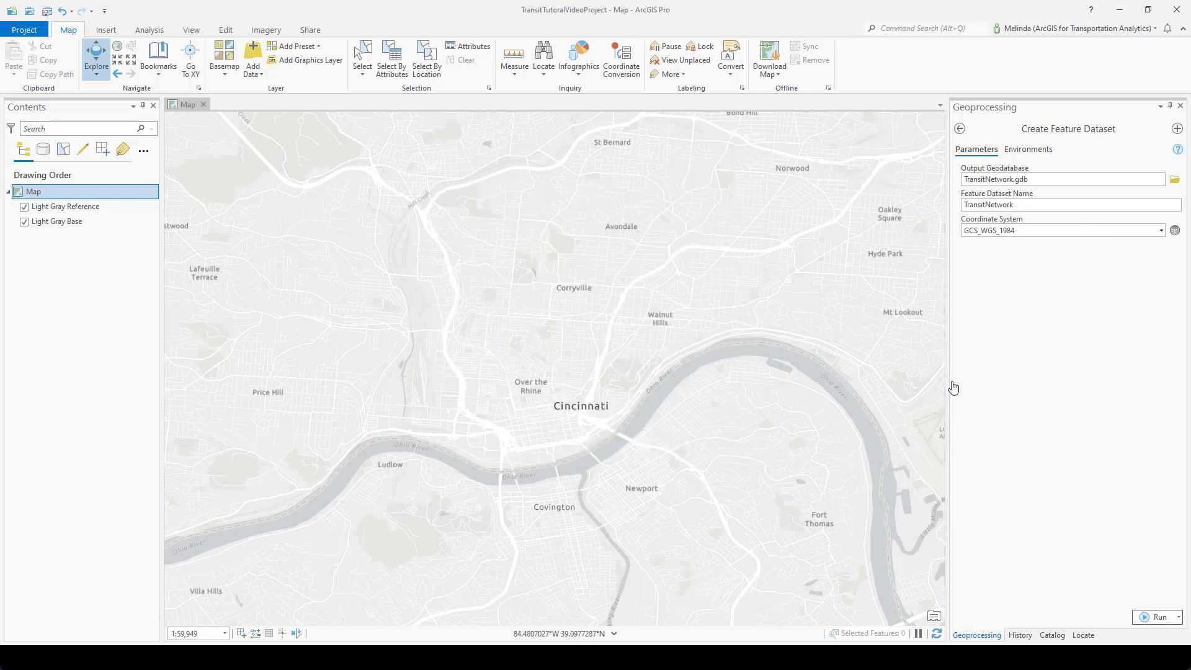
{"action": "left_click", "coordinate": [1156, 616]}
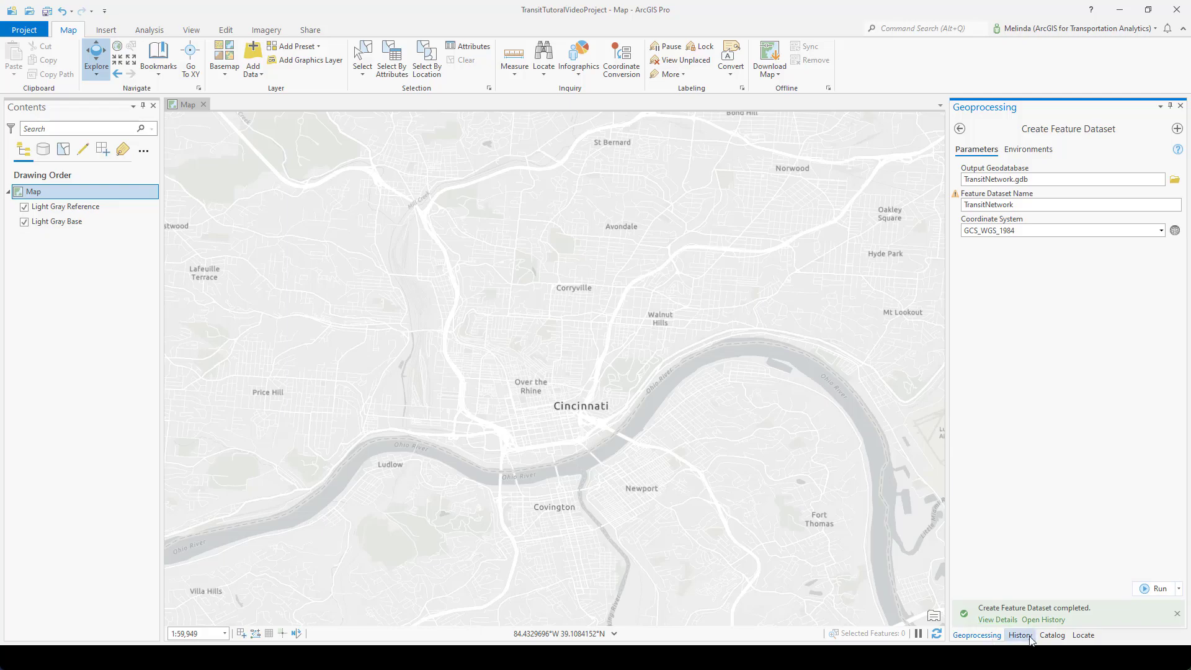
Step: Inspect the contents of TransitNetwork.gdb in the project catalog and check its TransitNetwork feature dataset
{"action": "left_click", "coordinate": [1053, 635]}
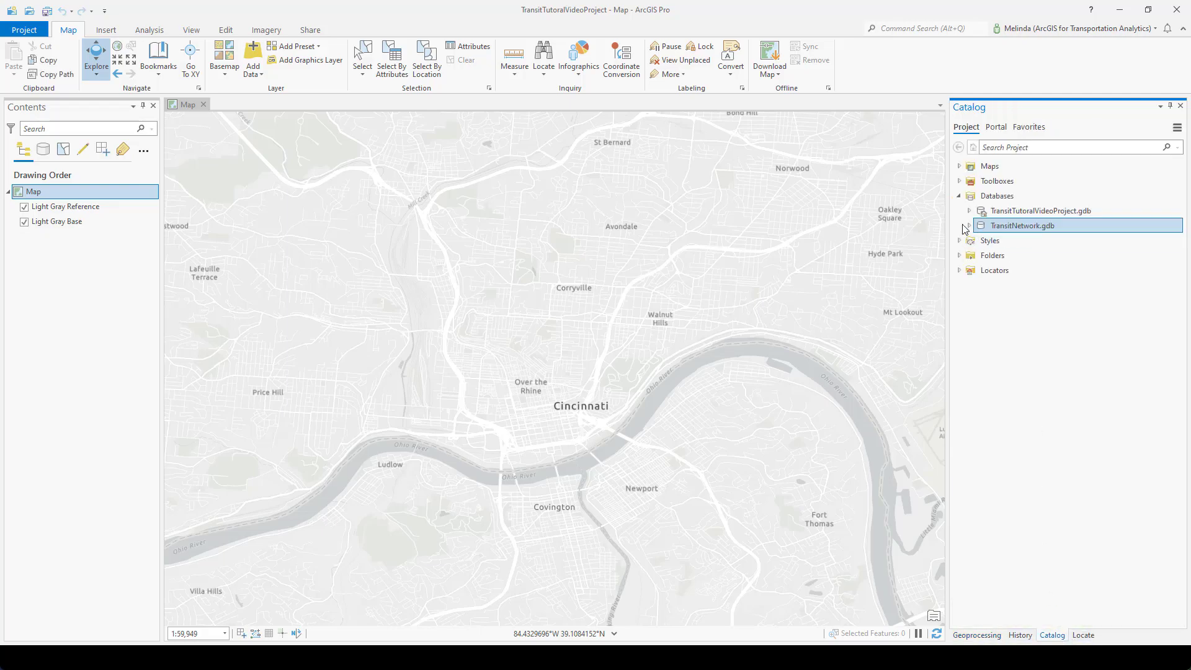
{"action": "left_click", "coordinate": [969, 226]}
{"action": "key", "text": "Down"}
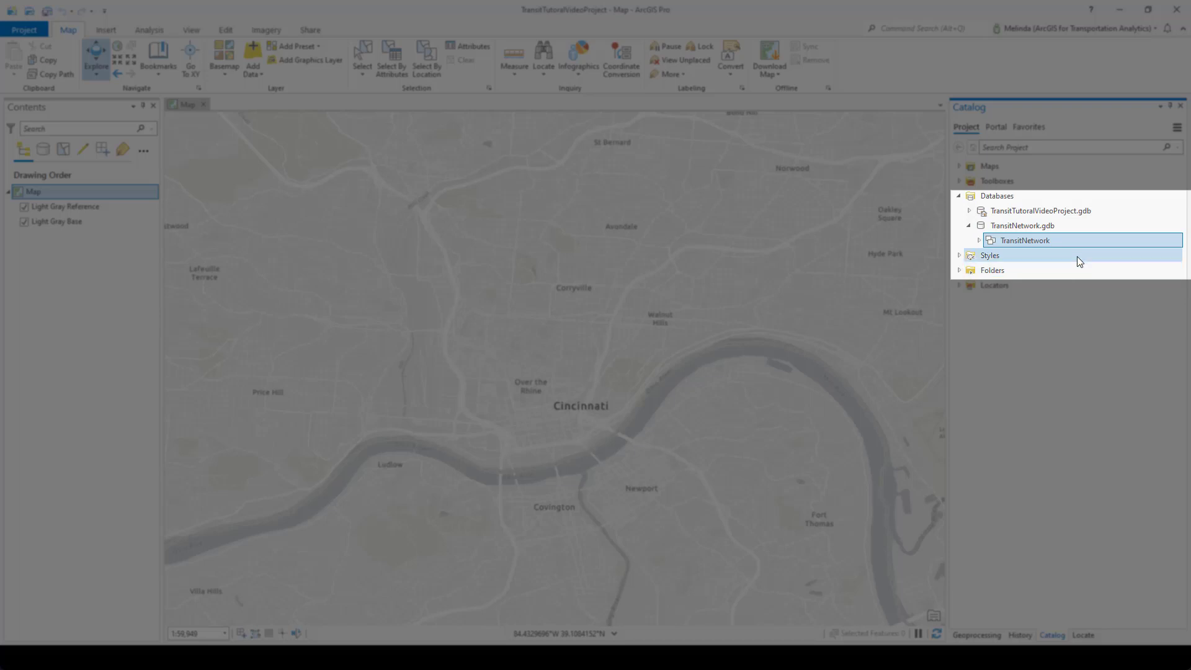
{"action": "mouse_move", "coordinate": [1066, 249]}
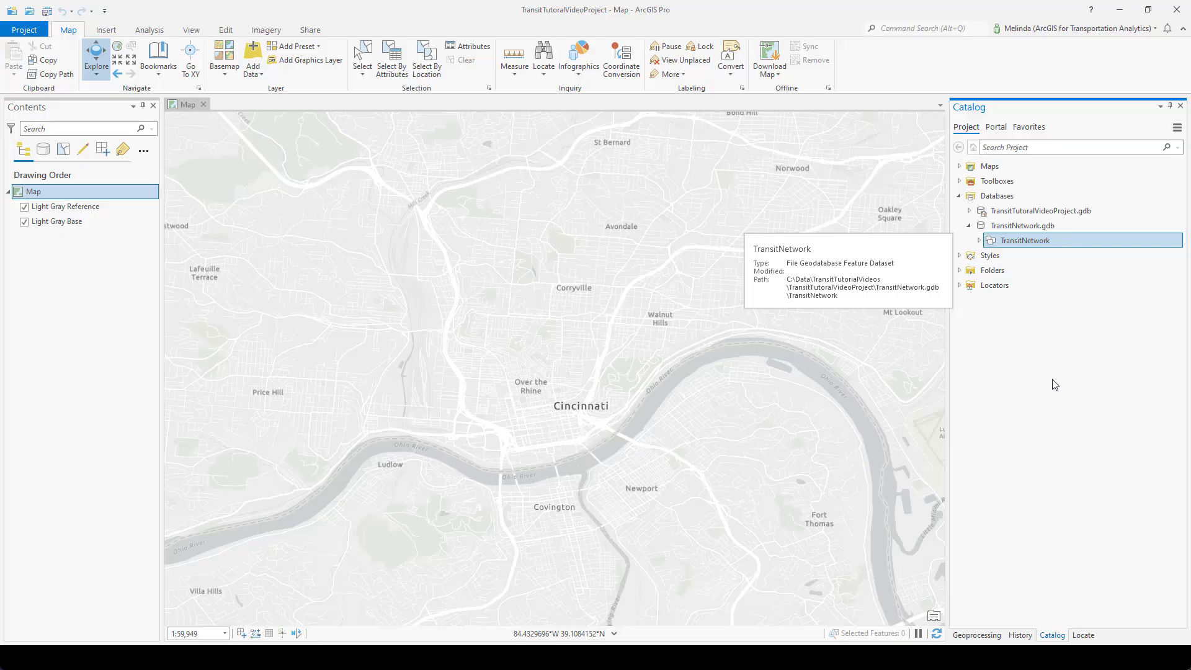
Step: Open the GTFS To Public Transit Data Model tool from the Public Transit conversion tools
{"action": "left_click", "coordinate": [985, 635]}
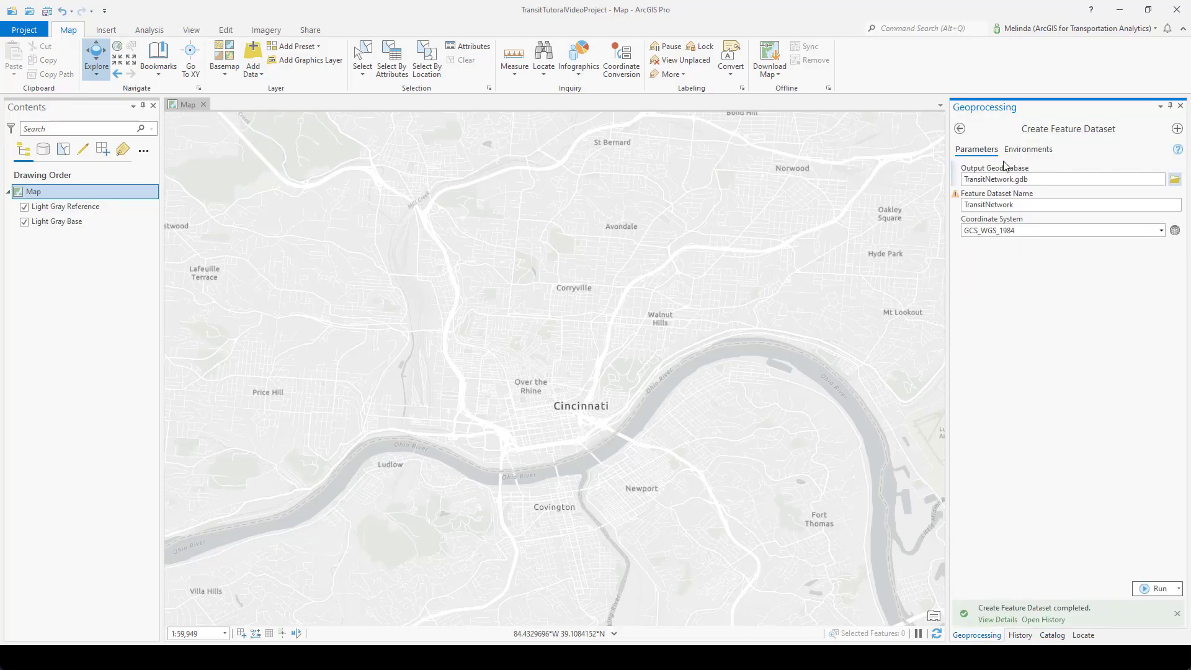
{"action": "left_click", "coordinate": [960, 129]}
{"action": "left_click", "coordinate": [1014, 151]}
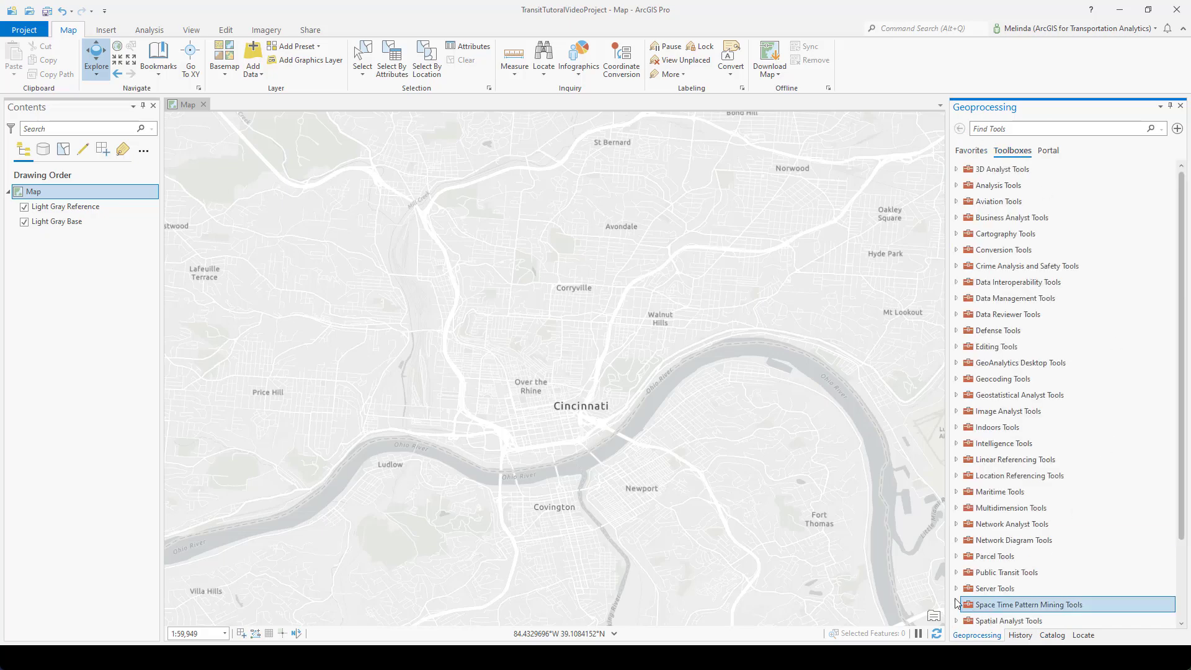
{"action": "left_click", "coordinate": [961, 571]}
{"action": "scroll", "coordinate": [963, 567], "scroll_direction": "down", "scroll_amount": 1}
{"action": "scroll", "coordinate": [964, 567], "scroll_direction": "down", "scroll_amount": 3}
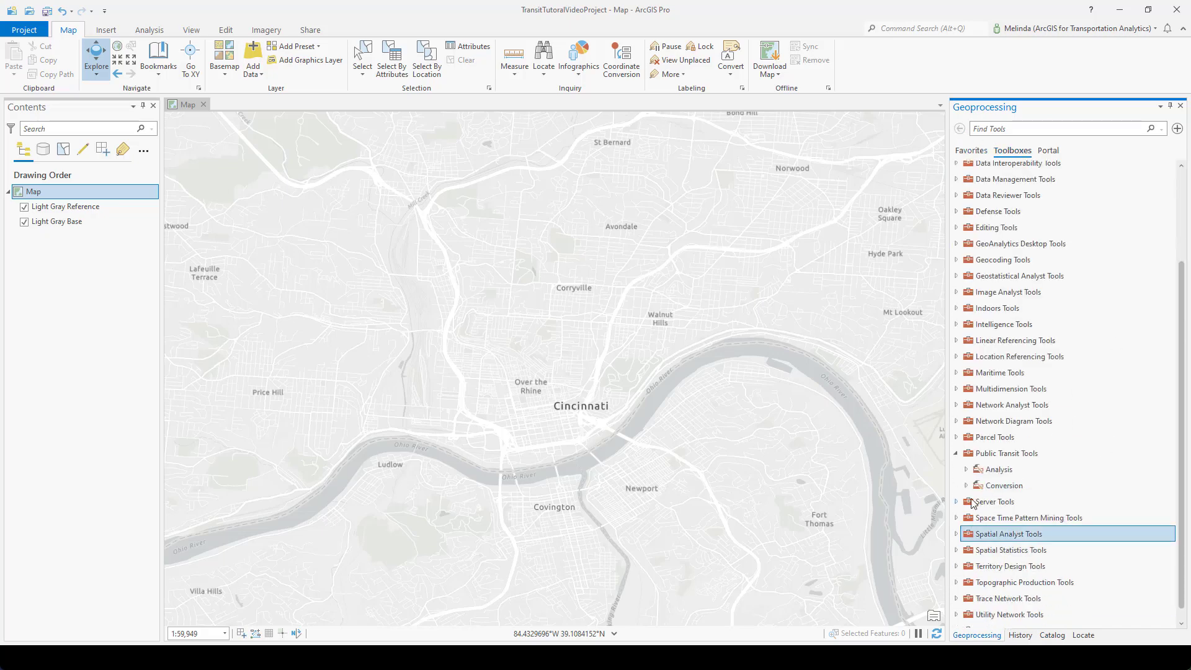
{"action": "left_click", "coordinate": [970, 486]}
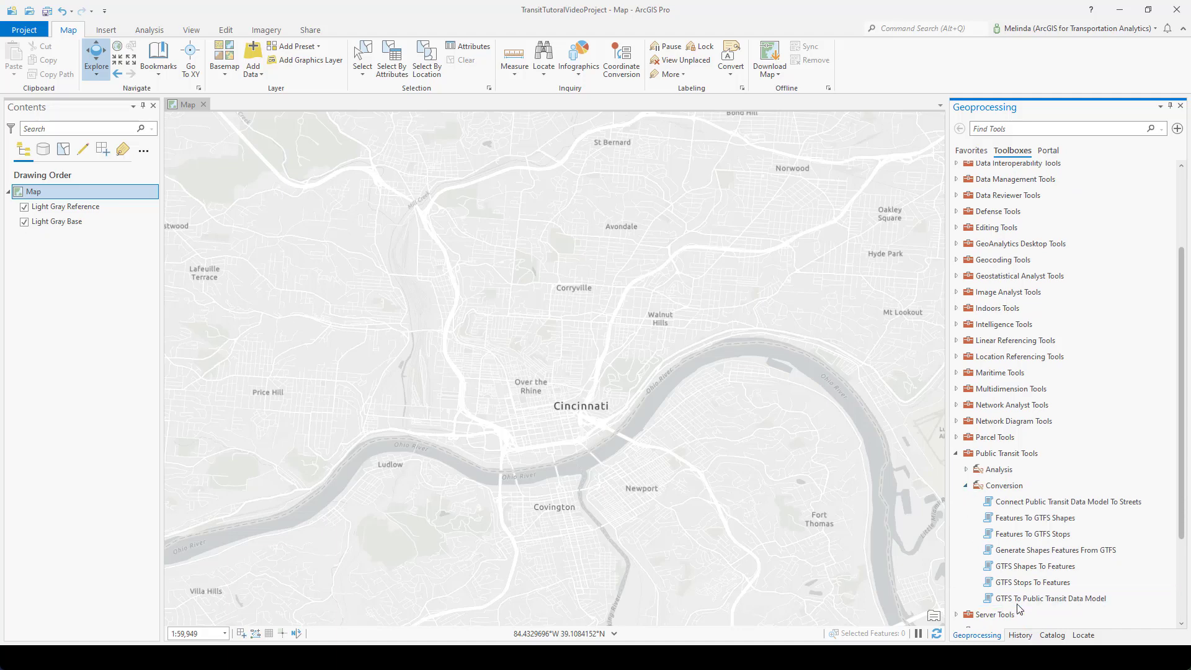
{"action": "left_click", "coordinate": [1105, 599]}
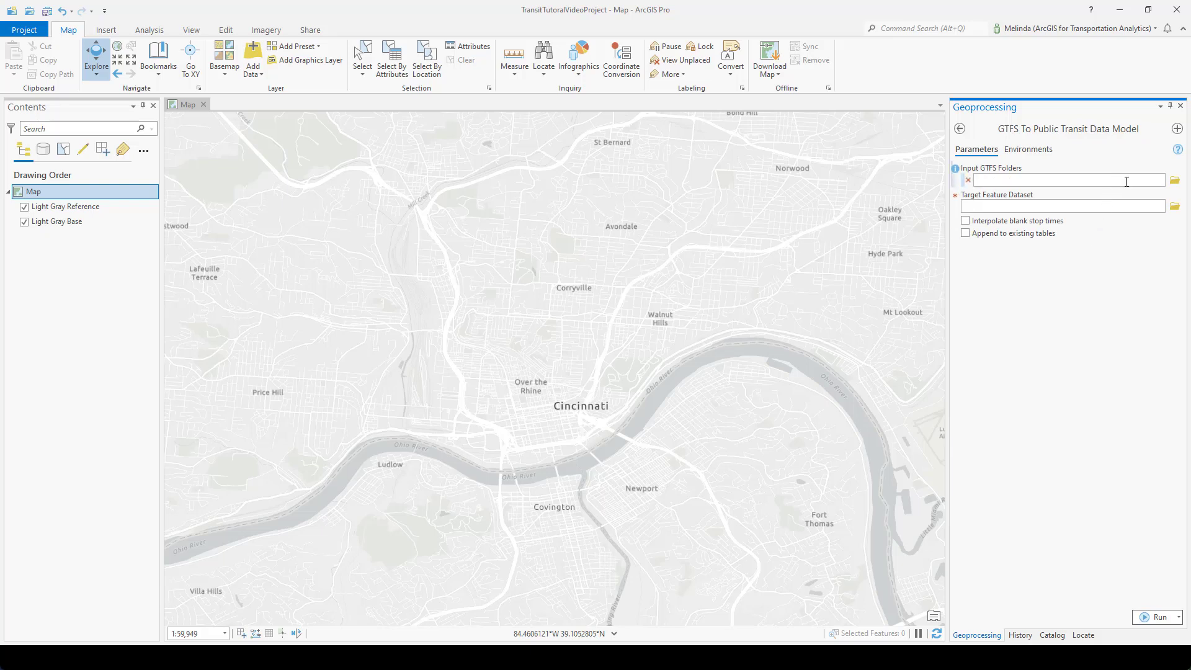
Step: Set the SORTA and TANK folders as the input GTFS folders
{"action": "left_click", "coordinate": [1174, 181]}
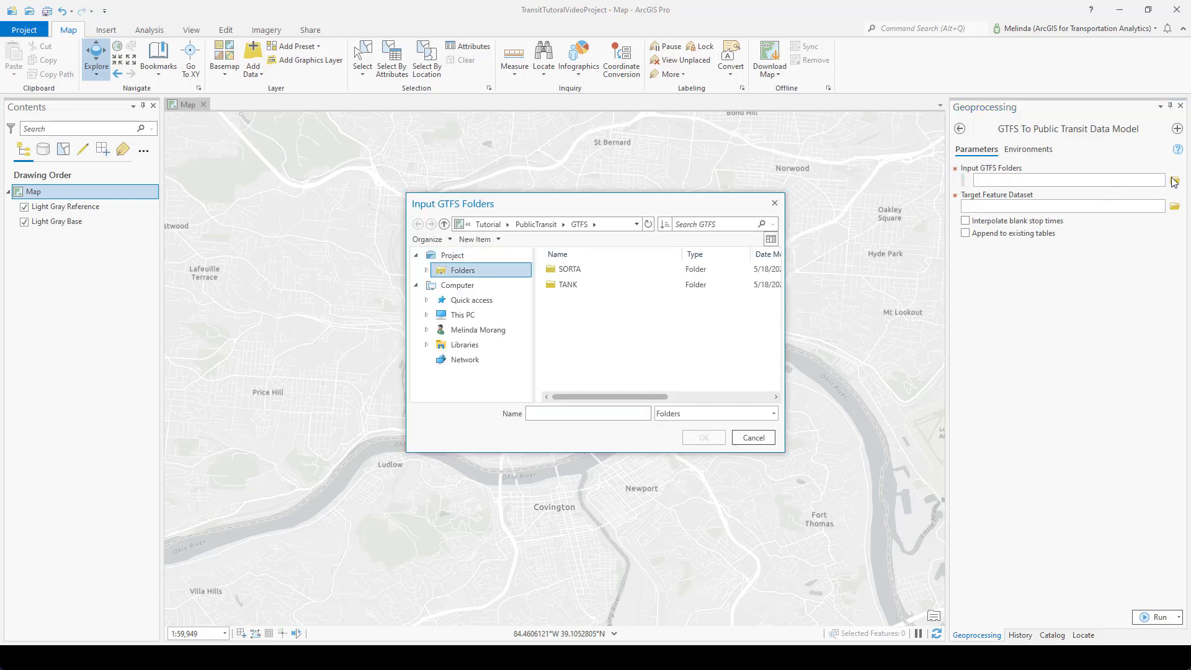
{"action": "left_click", "coordinate": [590, 269]}
{"action": "left_click", "coordinate": [594, 282], "text": "shift"}
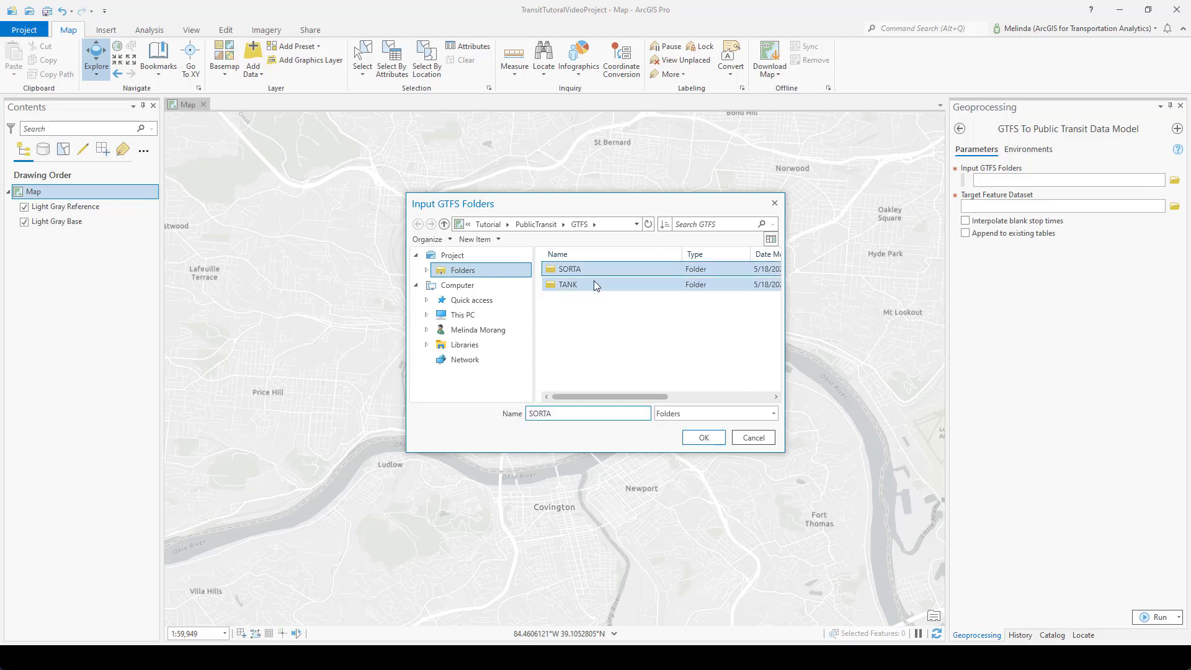
{"action": "left_click", "coordinate": [589, 286], "text": "shift"}
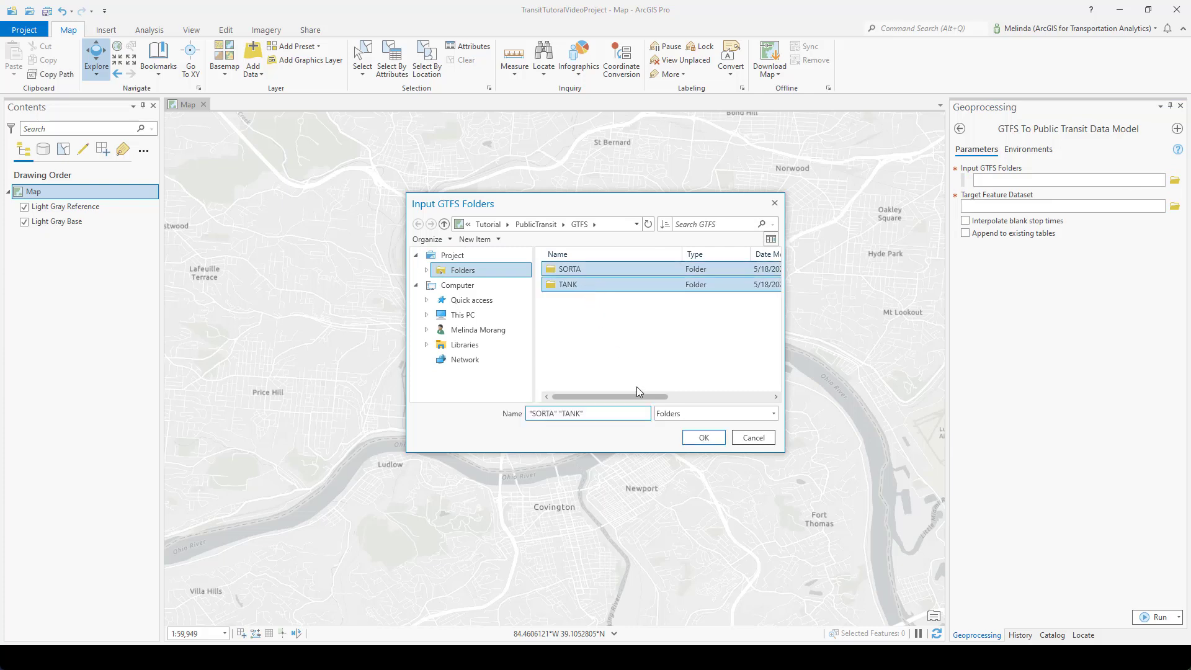
{"action": "left_click", "coordinate": [705, 438]}
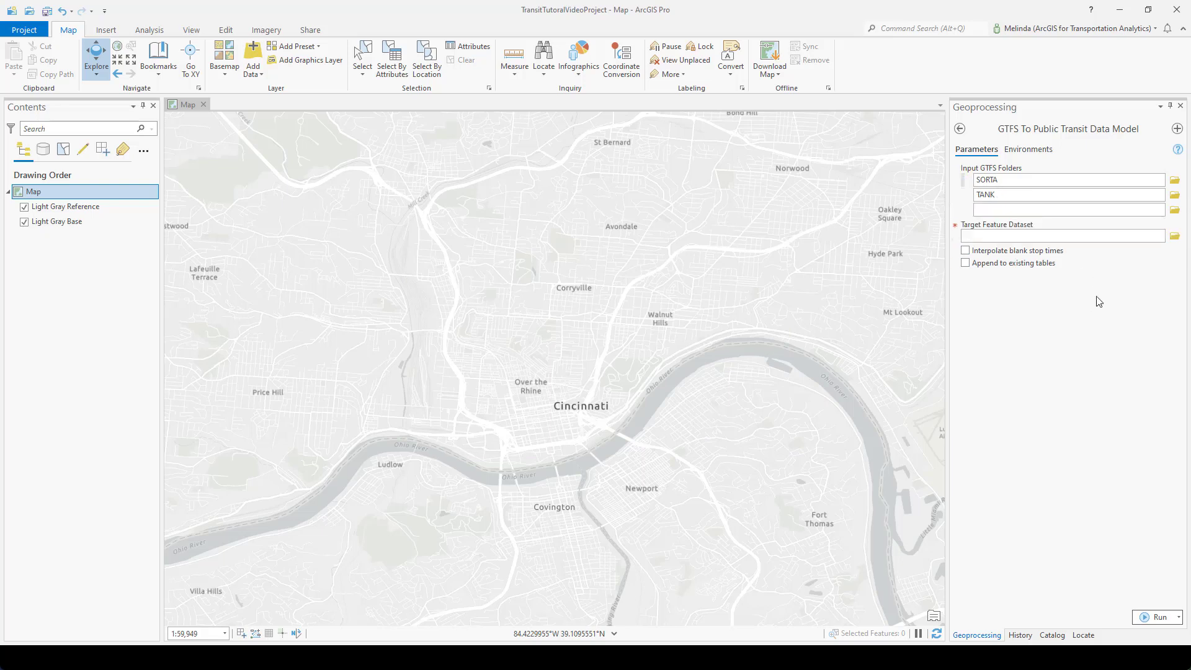
Step: Set the target feature dataset to TransitNetwork in TransitNetwork.gdb and run the GTFS conversion
{"action": "left_click", "coordinate": [1175, 236]}
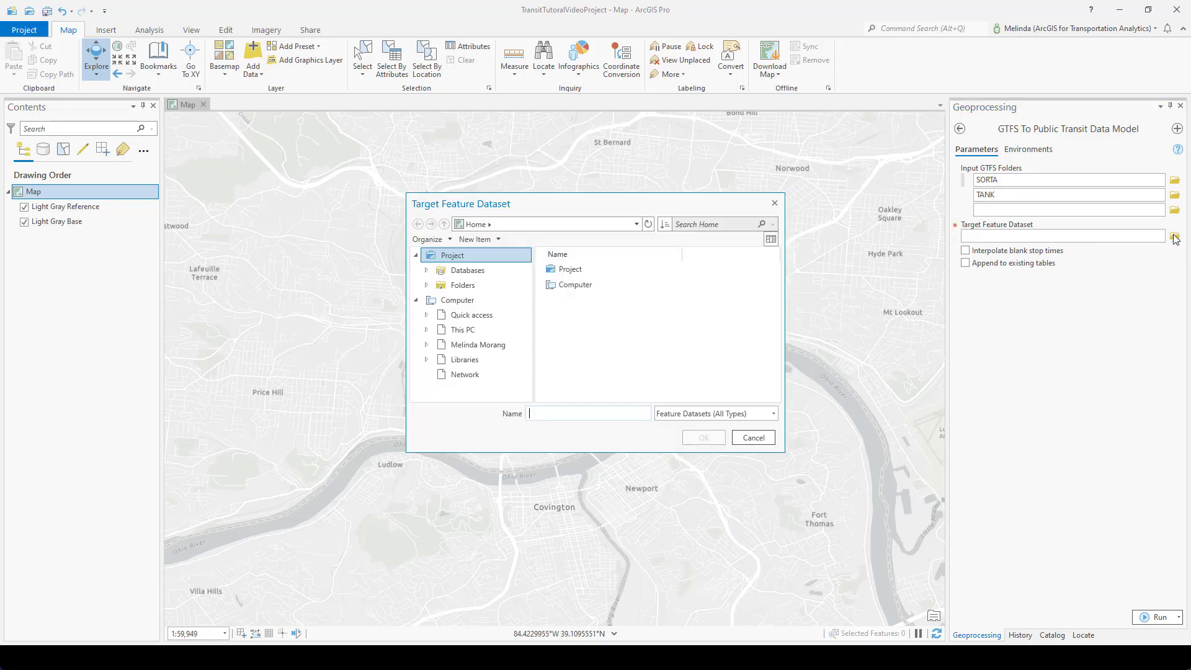
{"action": "left_click", "coordinate": [467, 271]}
{"action": "double_click", "coordinate": [593, 285]}
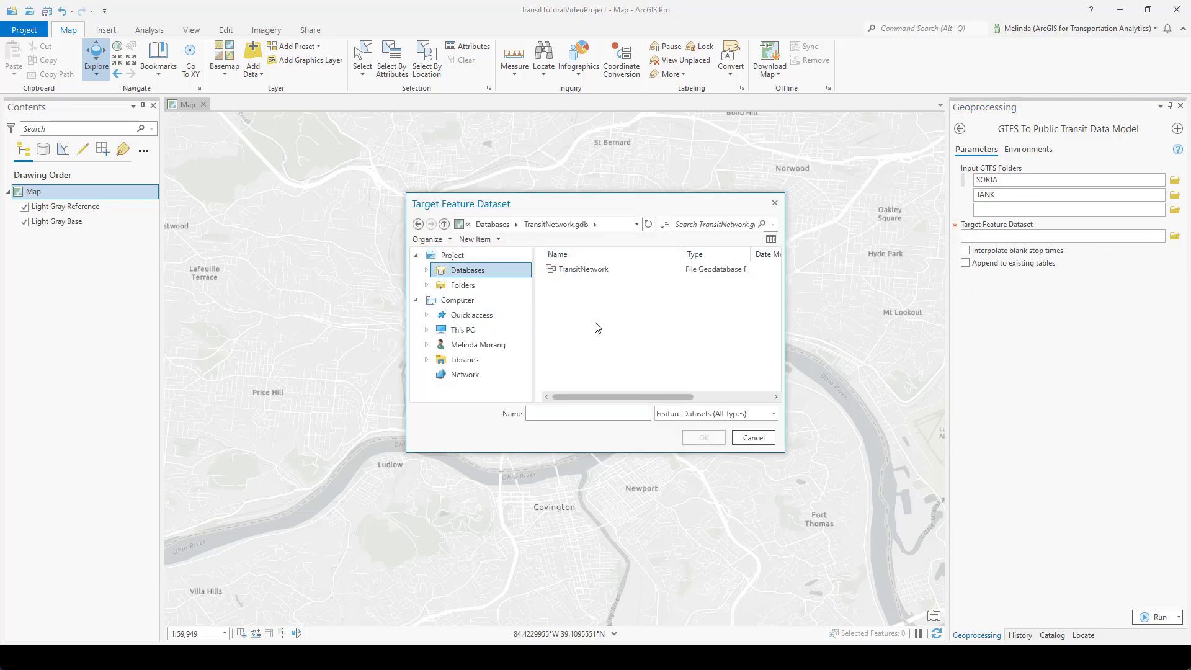
{"action": "left_click", "coordinate": [590, 274]}
{"action": "left_click", "coordinate": [703, 438]}
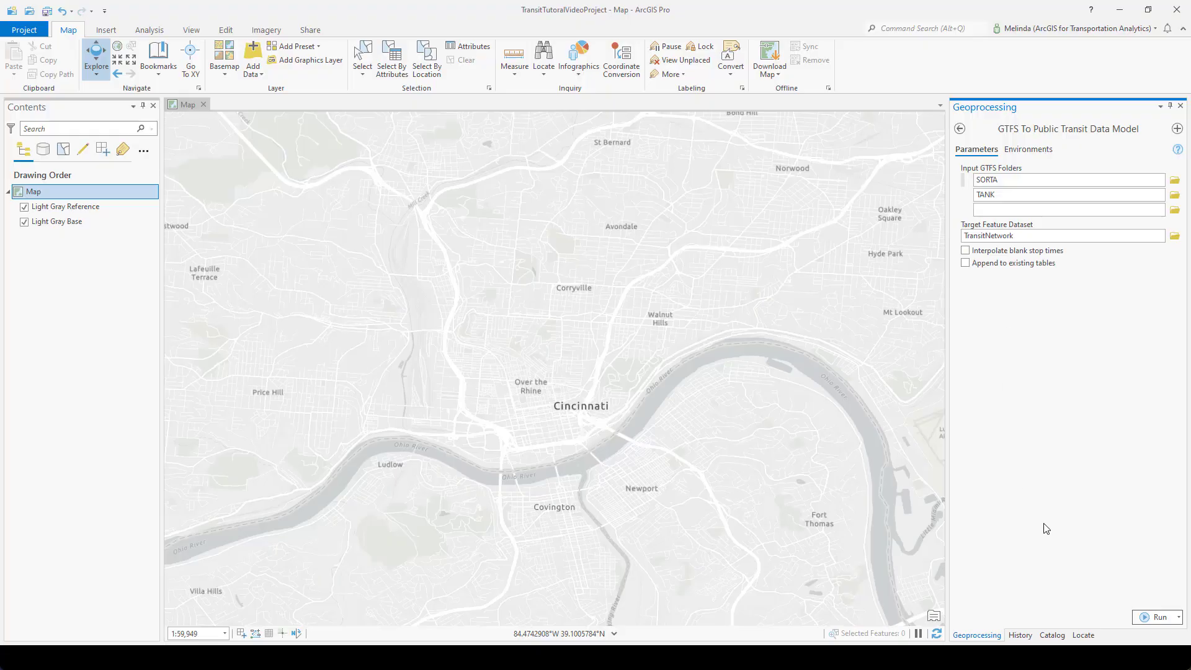
{"action": "left_click", "coordinate": [1155, 618]}
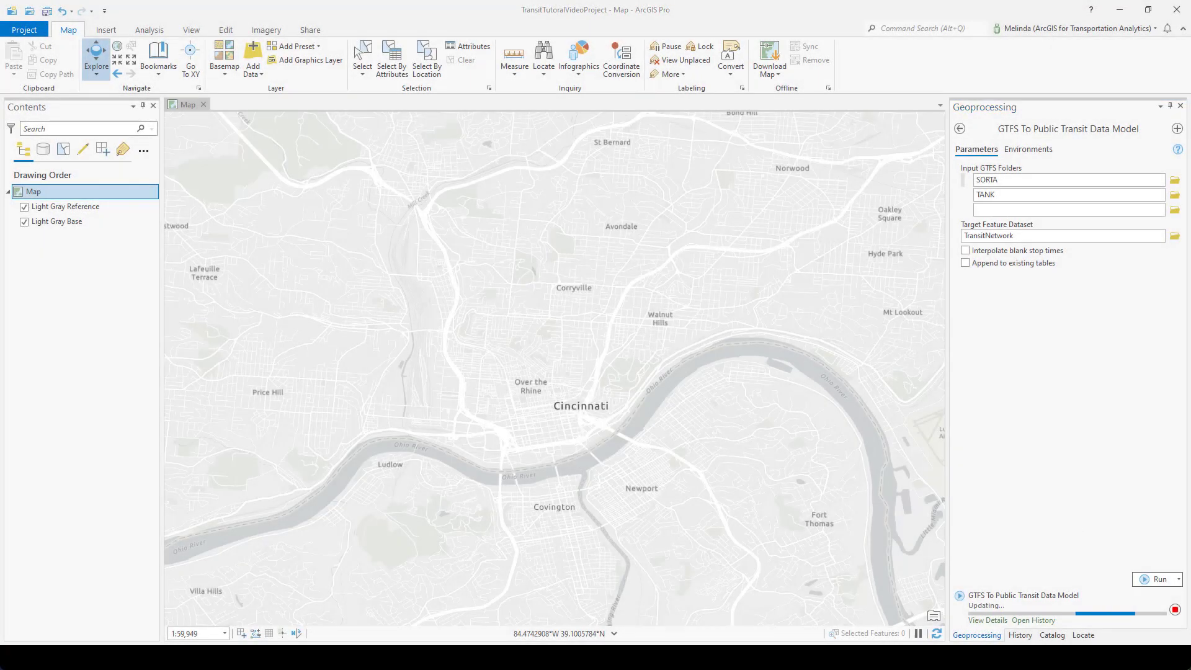
Step: Review the Stops and LineVariantElements output layers and return to the geoprocessing toolboxes
{"action": "scroll", "coordinate": [567, 375], "scroll_direction": "down", "scroll_amount": 4}
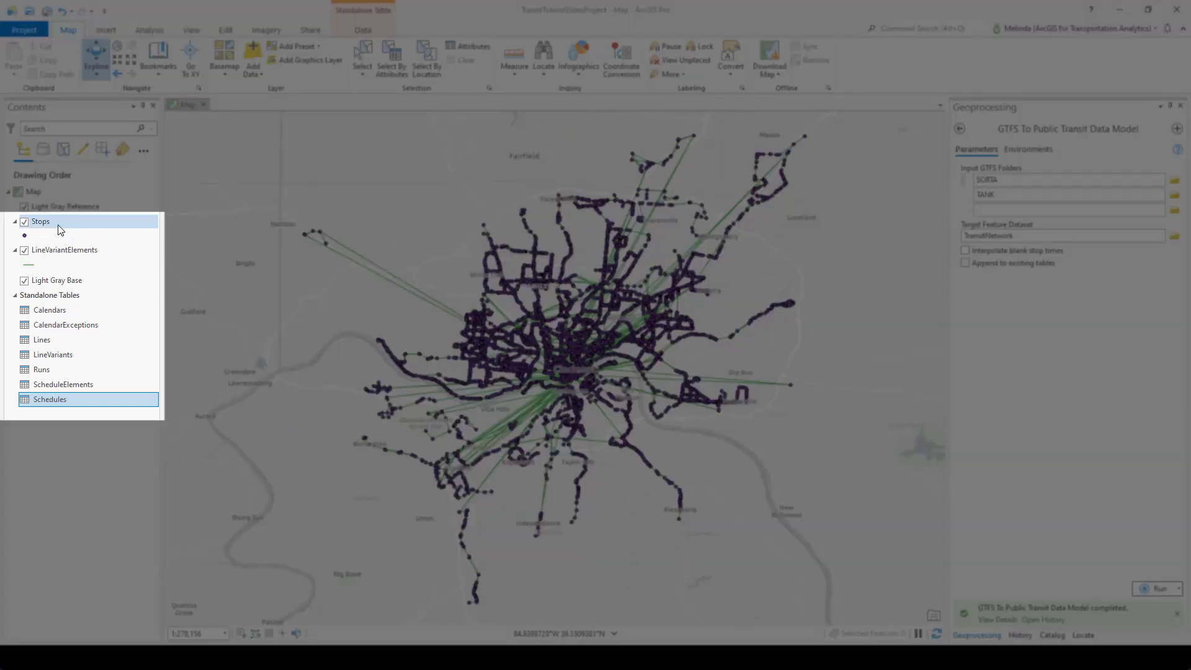
{"action": "left_click", "coordinate": [59, 225]}
{"action": "left_click", "coordinate": [73, 250]}
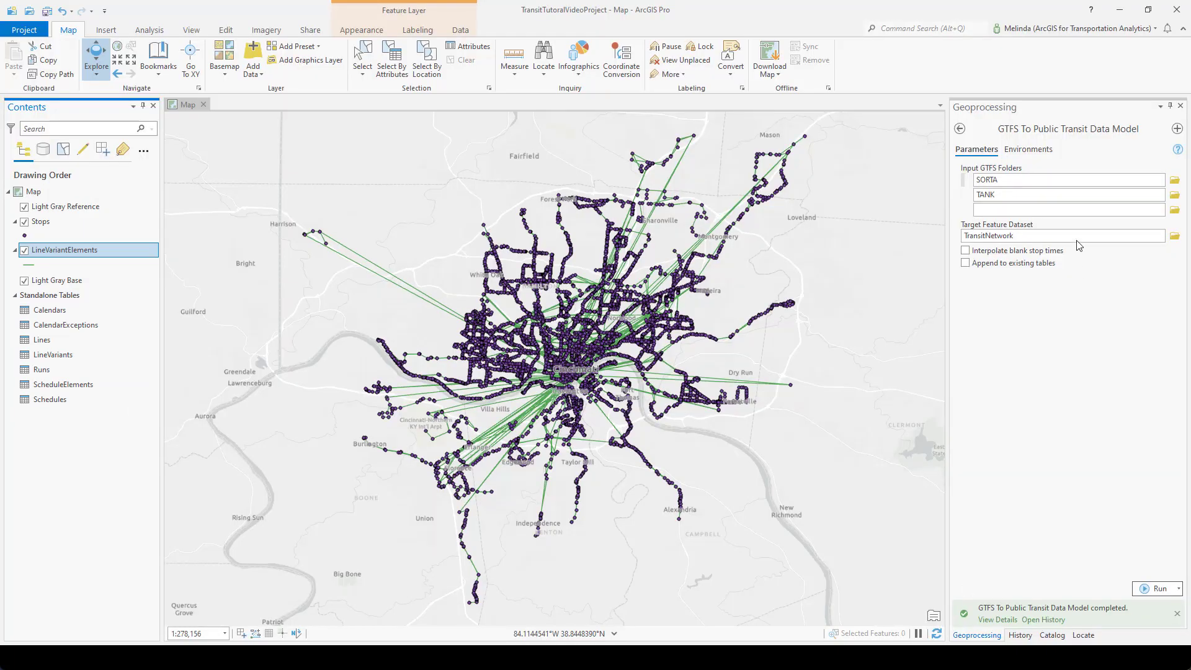
{"action": "left_click", "coordinate": [960, 129]}
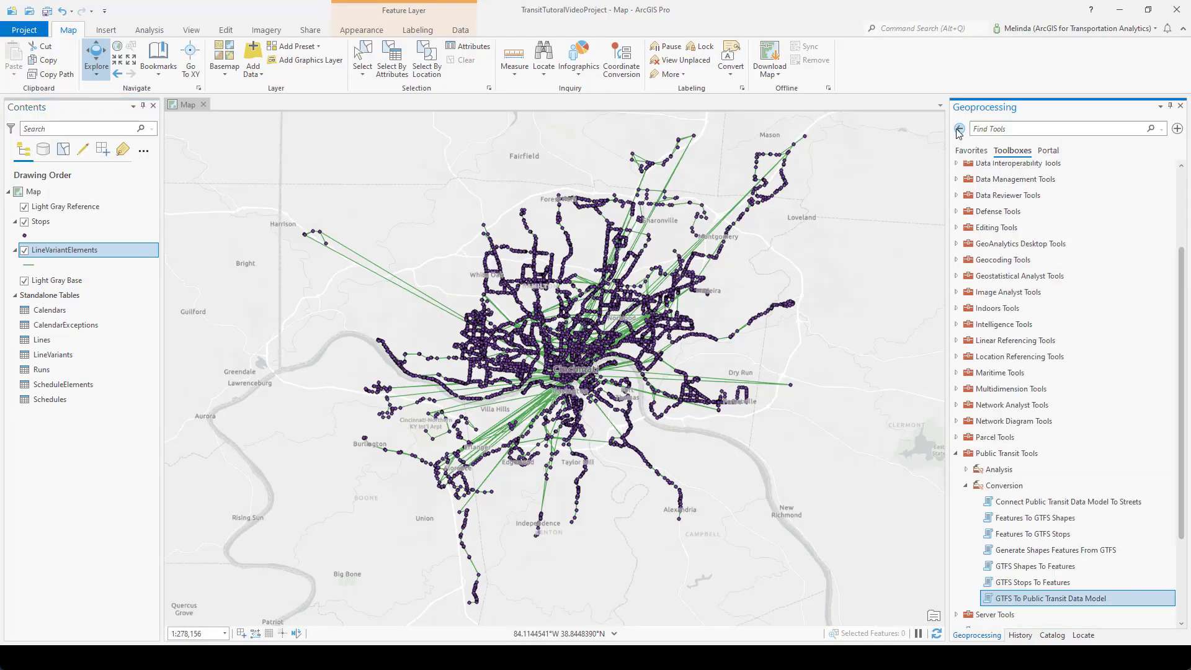
Step: Examine the converted tables in TransitNetwork.gdb and the feature classes inside its TransitNetwork feature dataset in the project catalog
{"action": "left_click", "coordinate": [1052, 635]}
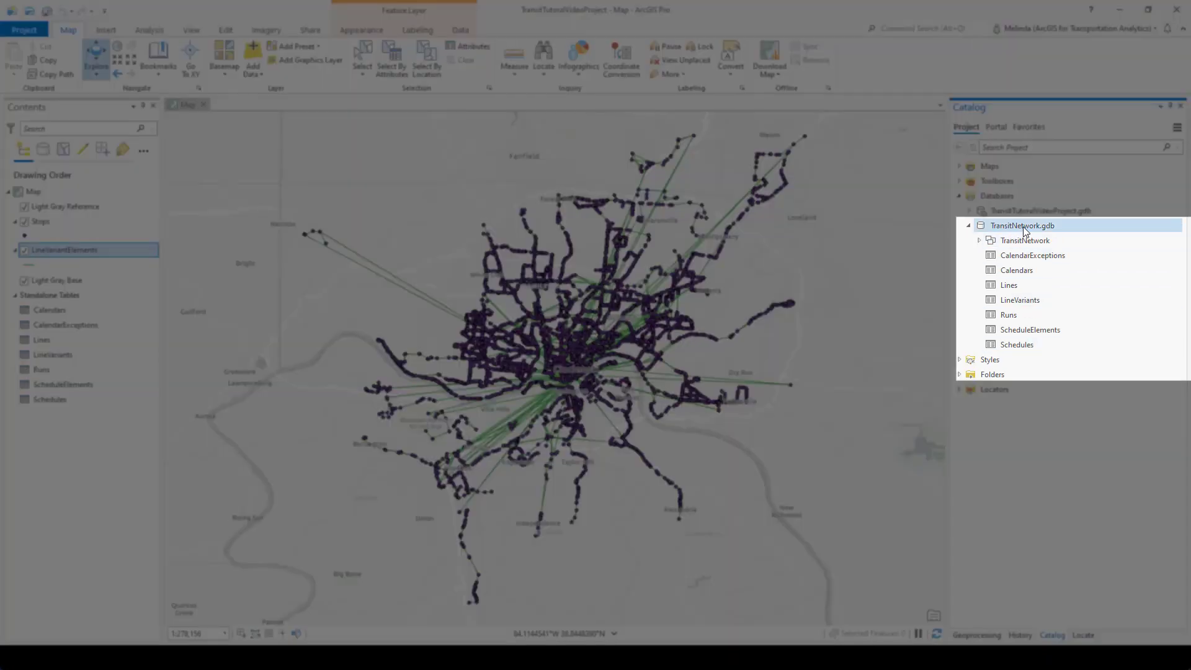
{"action": "left_click", "coordinate": [979, 241]}
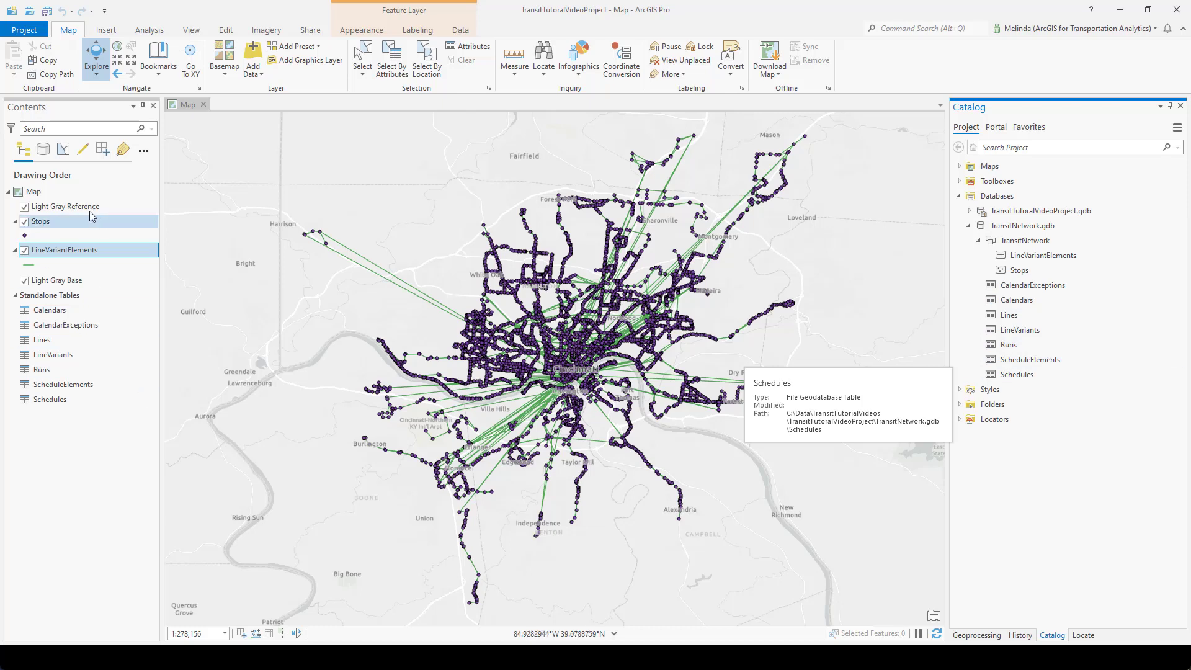
Step: Open the attribute tables of the Stops and LineVariantElements layers to review their fields
{"action": "left_click", "coordinate": [50, 222]}
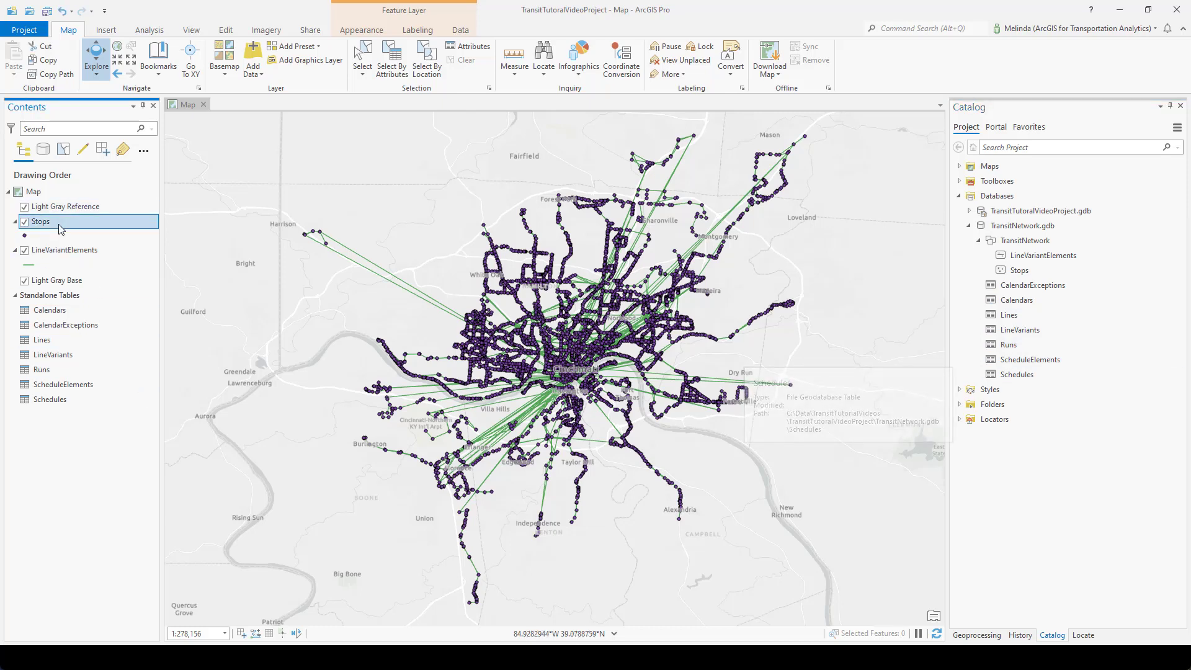
{"action": "right_click", "coordinate": [50, 222]}
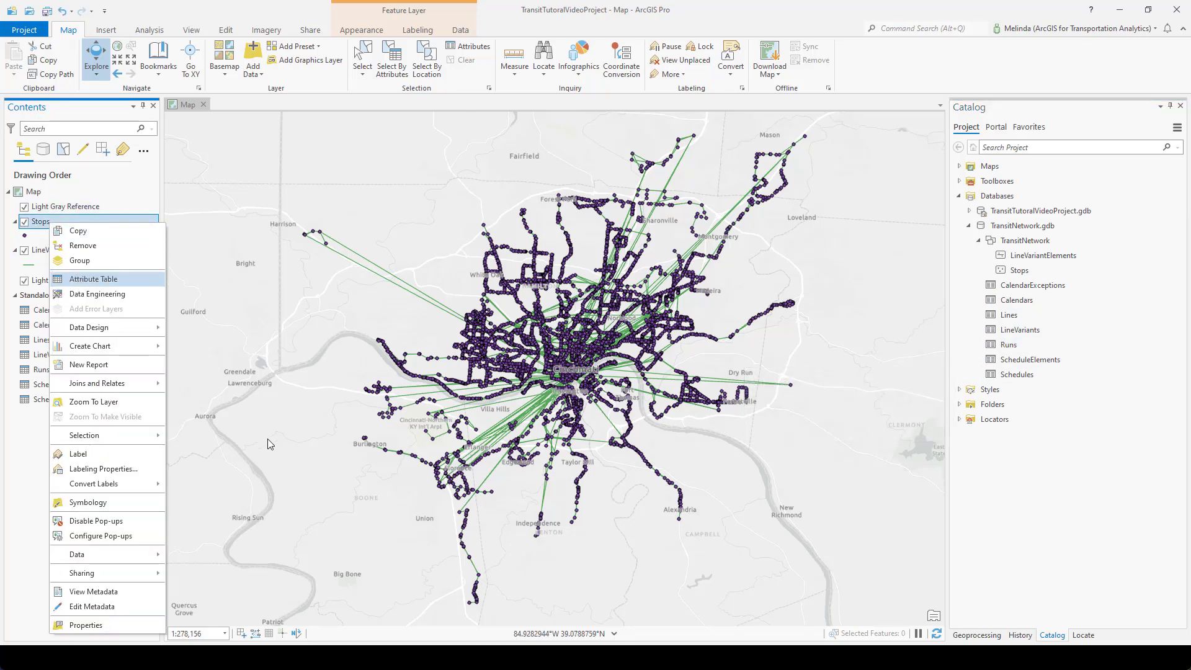
{"action": "key", "text": "Return"}
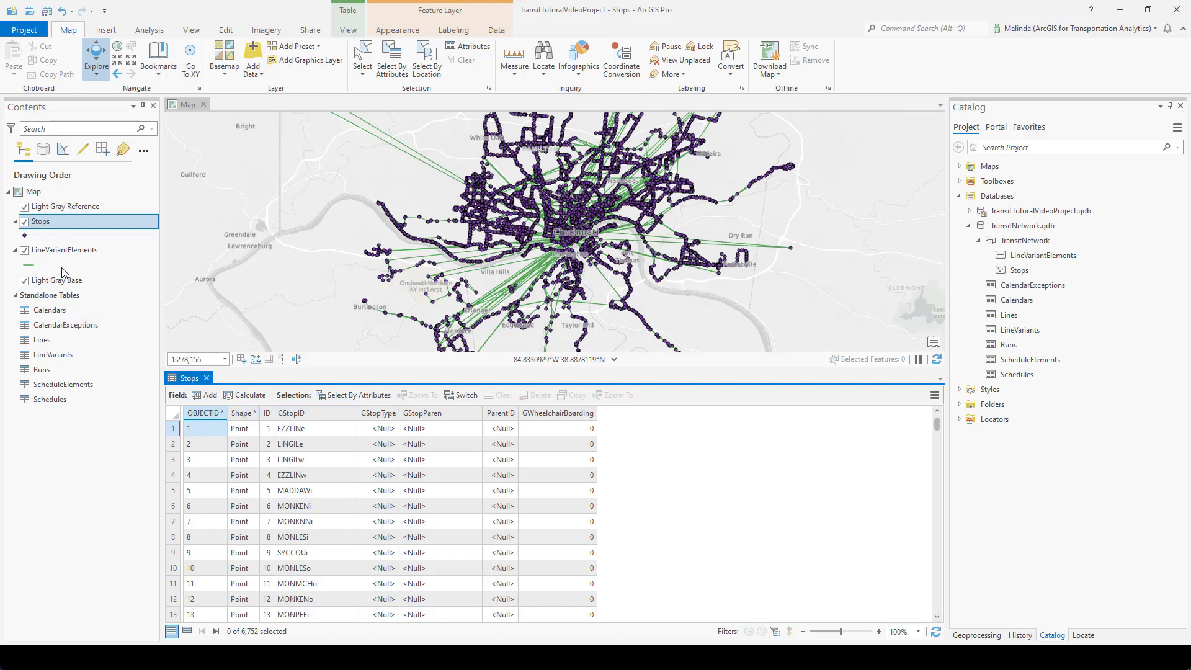
{"action": "right_click", "coordinate": [40, 250]}
{"action": "left_click", "coordinate": [87, 255]}
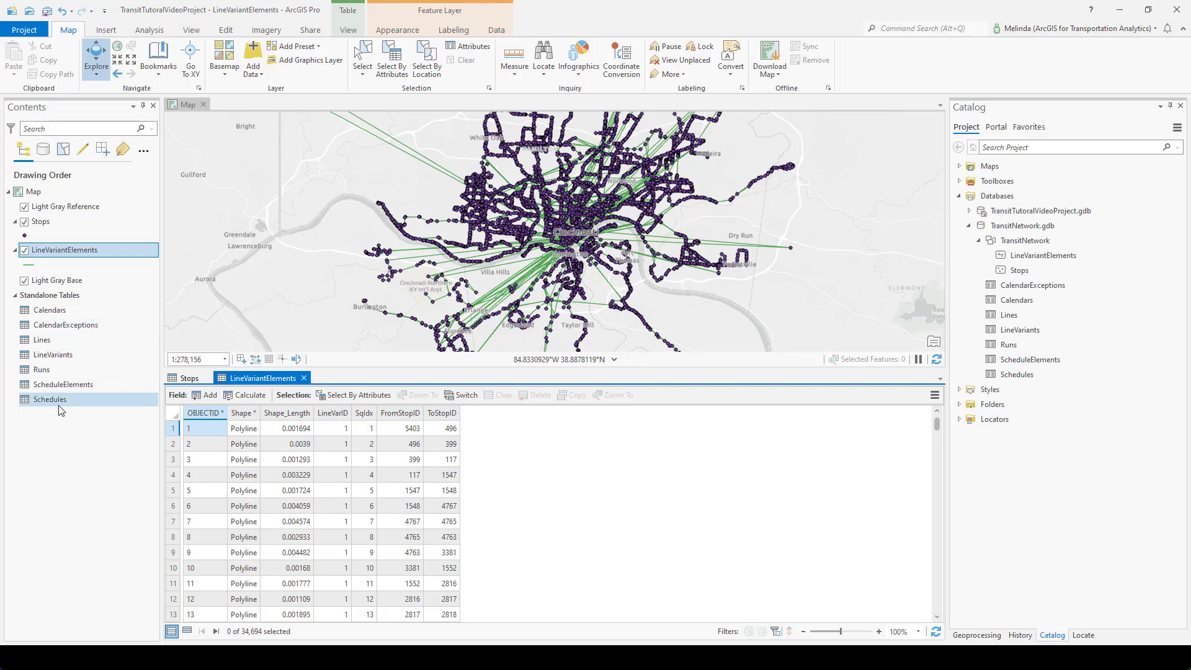
Step: Open the Calendars and CalendarExceptions standalone tables to review service days and exception dates, finishing on the Calendars table
{"action": "right_click", "coordinate": [56, 311]}
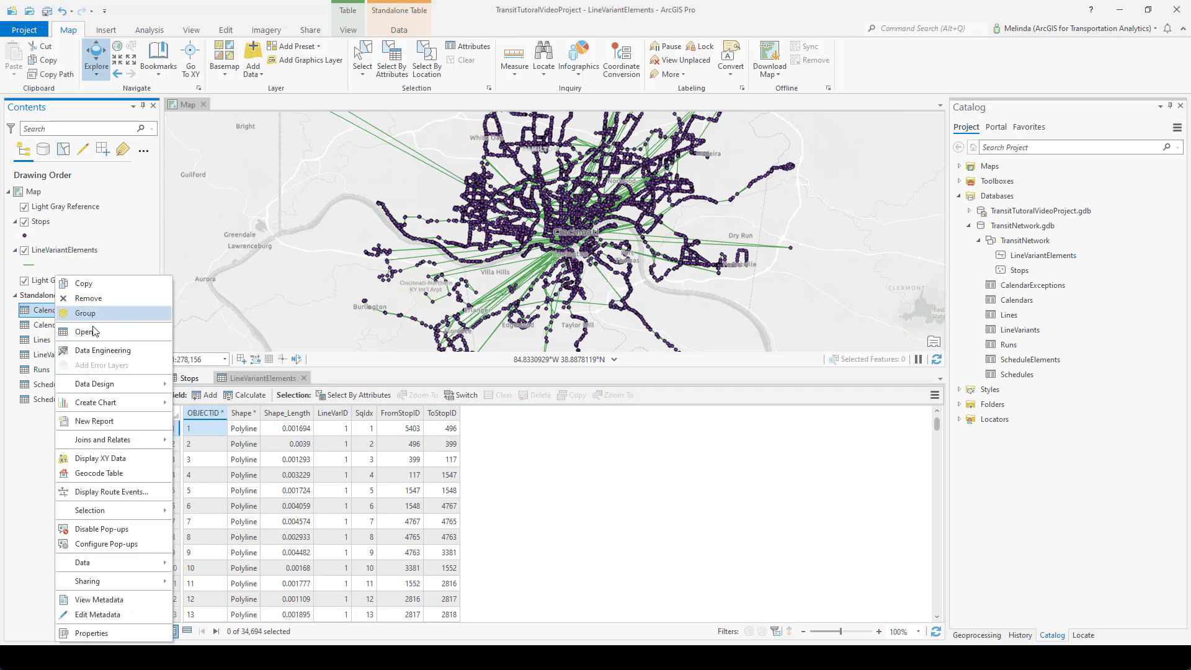
{"action": "left_click", "coordinate": [96, 339]}
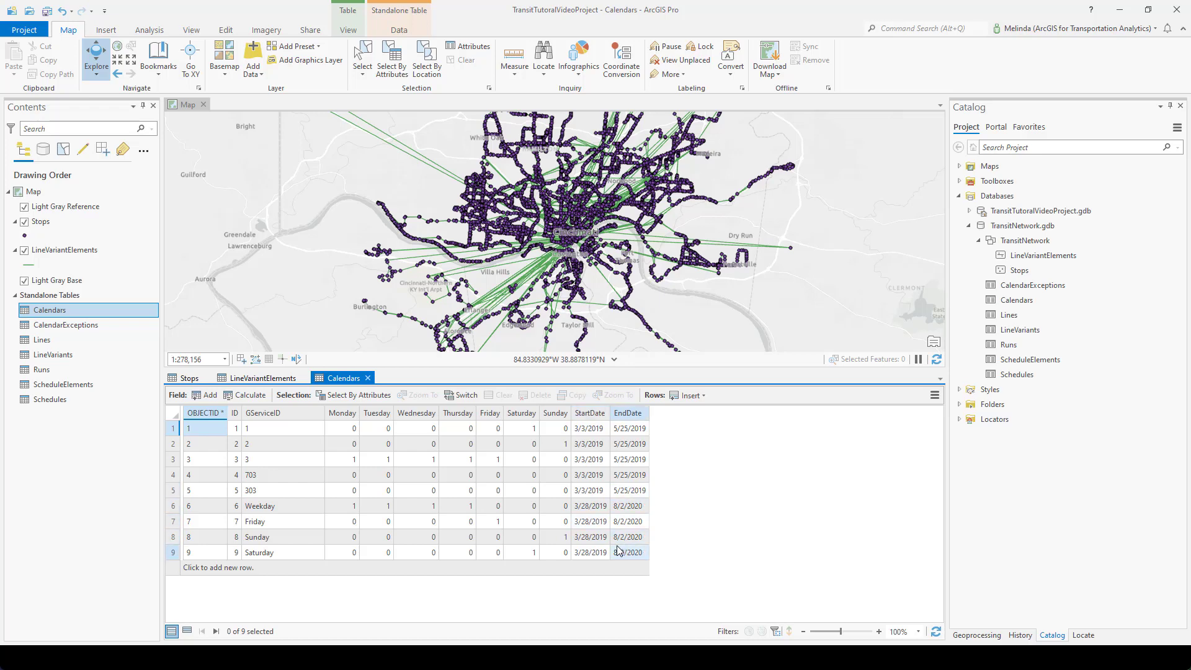
{"action": "left_click", "coordinate": [76, 328]}
{"action": "right_click", "coordinate": [76, 329]}
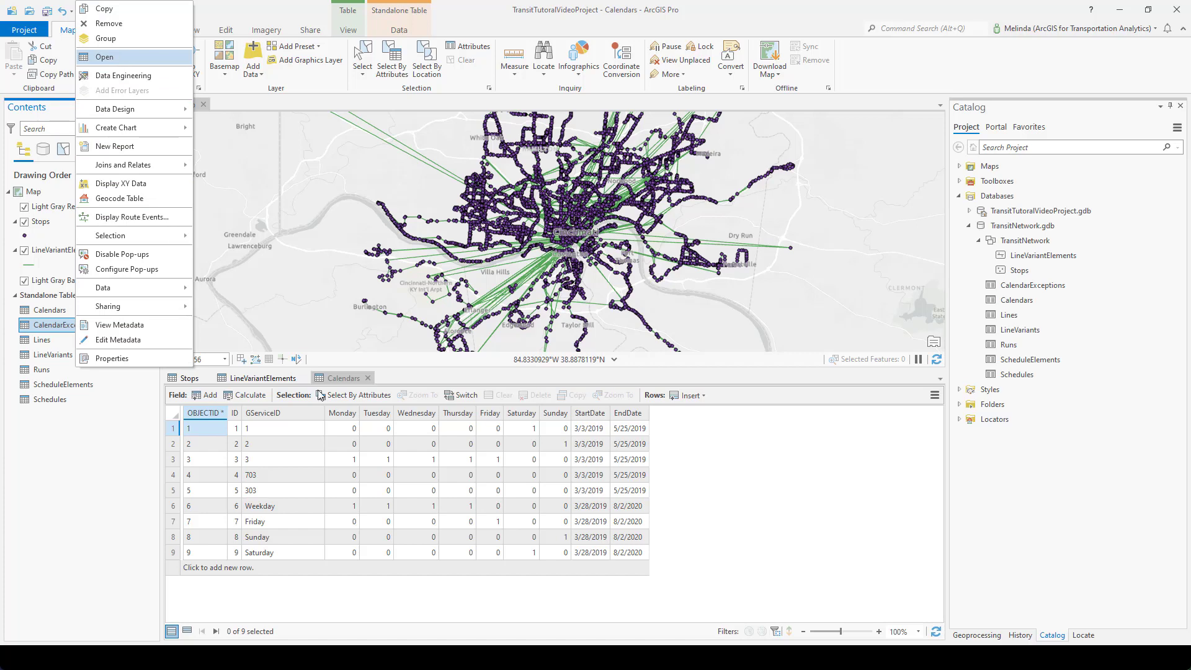
{"action": "left_click", "coordinate": [121, 58]}
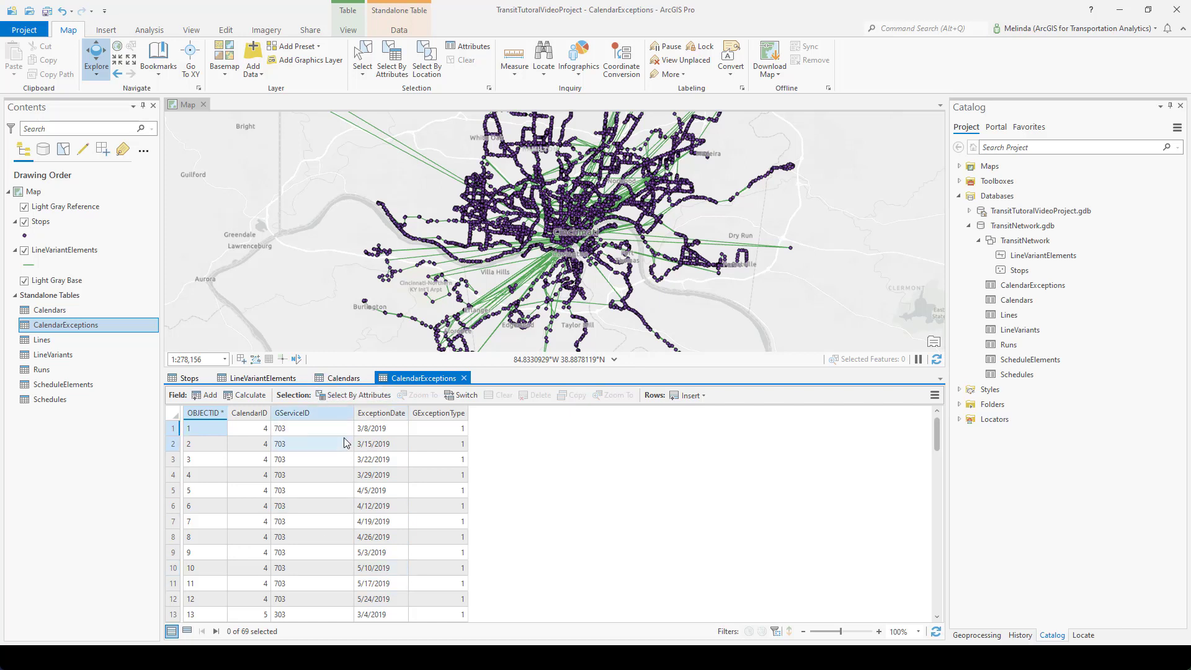
{"action": "left_click", "coordinate": [343, 378]}
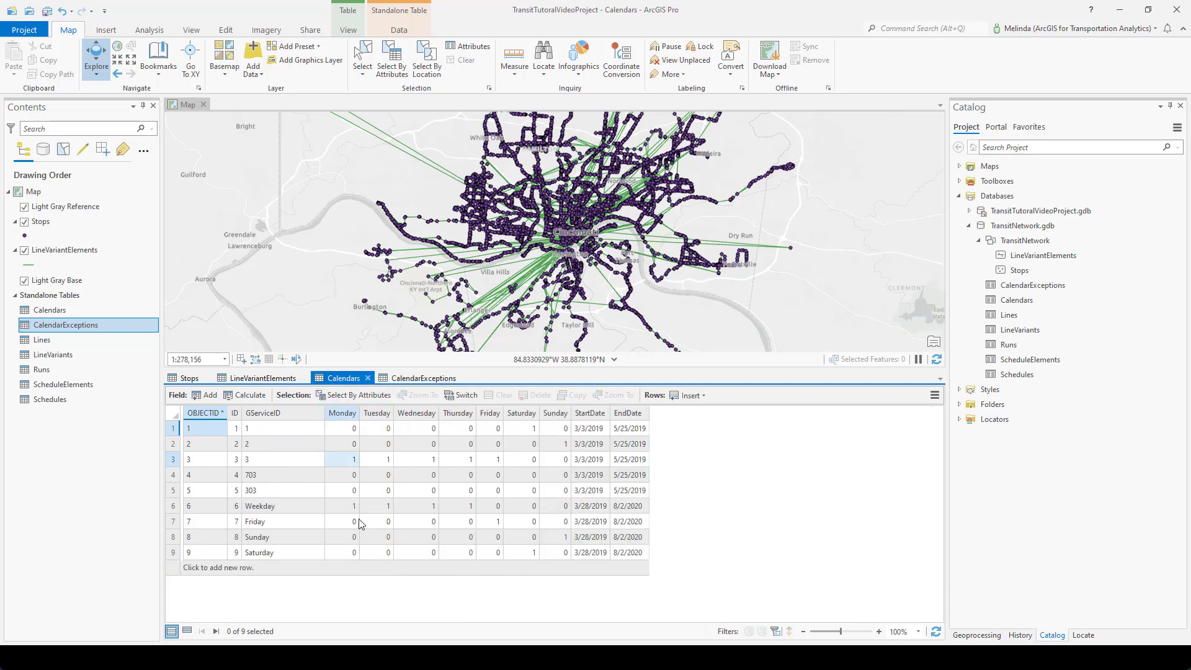